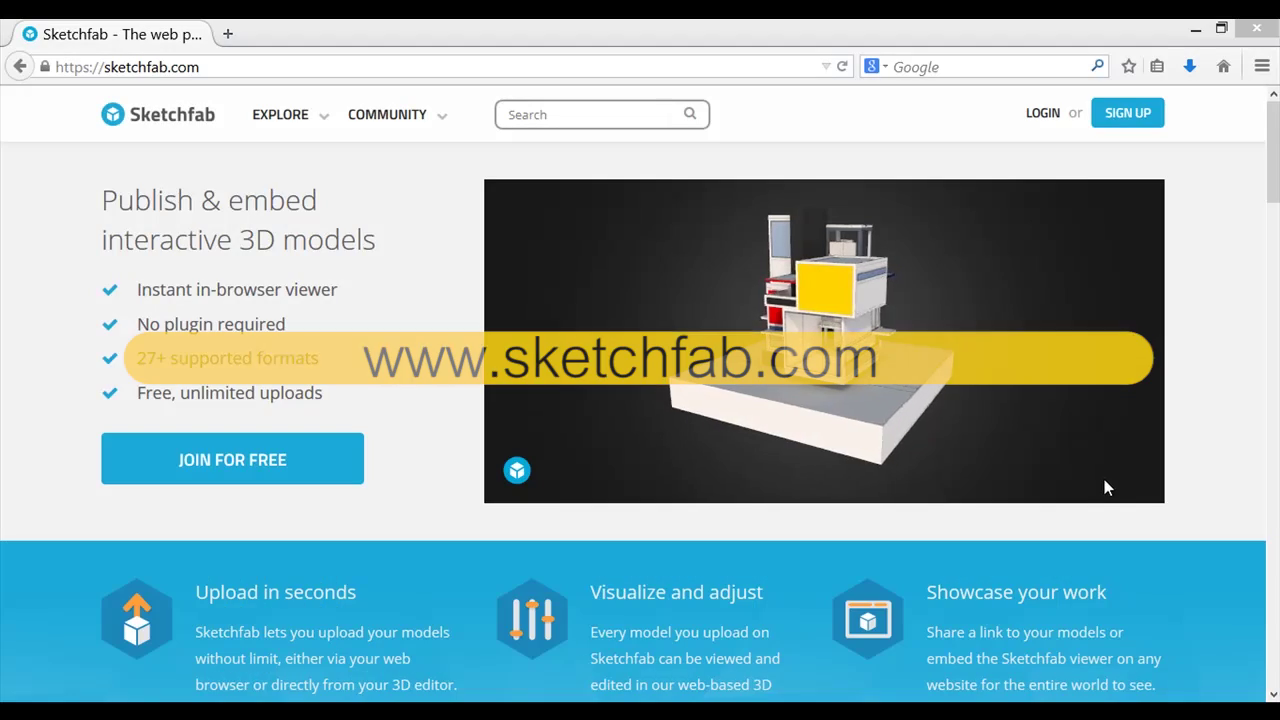
pyautogui.moveTo(220, 66); pyautogui.dragTo(37, 67)
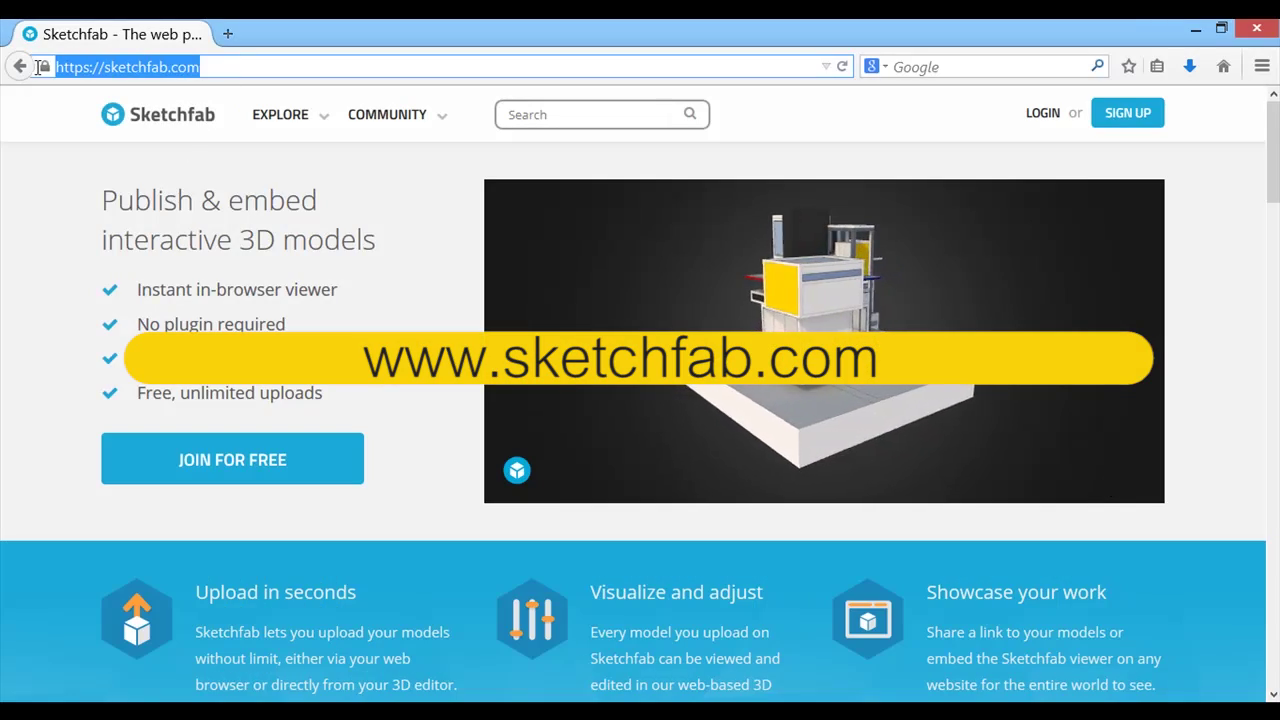
pyautogui.moveTo(117, 67); pyautogui.dragTo(252, 72)
pyautogui.click(440, 210)
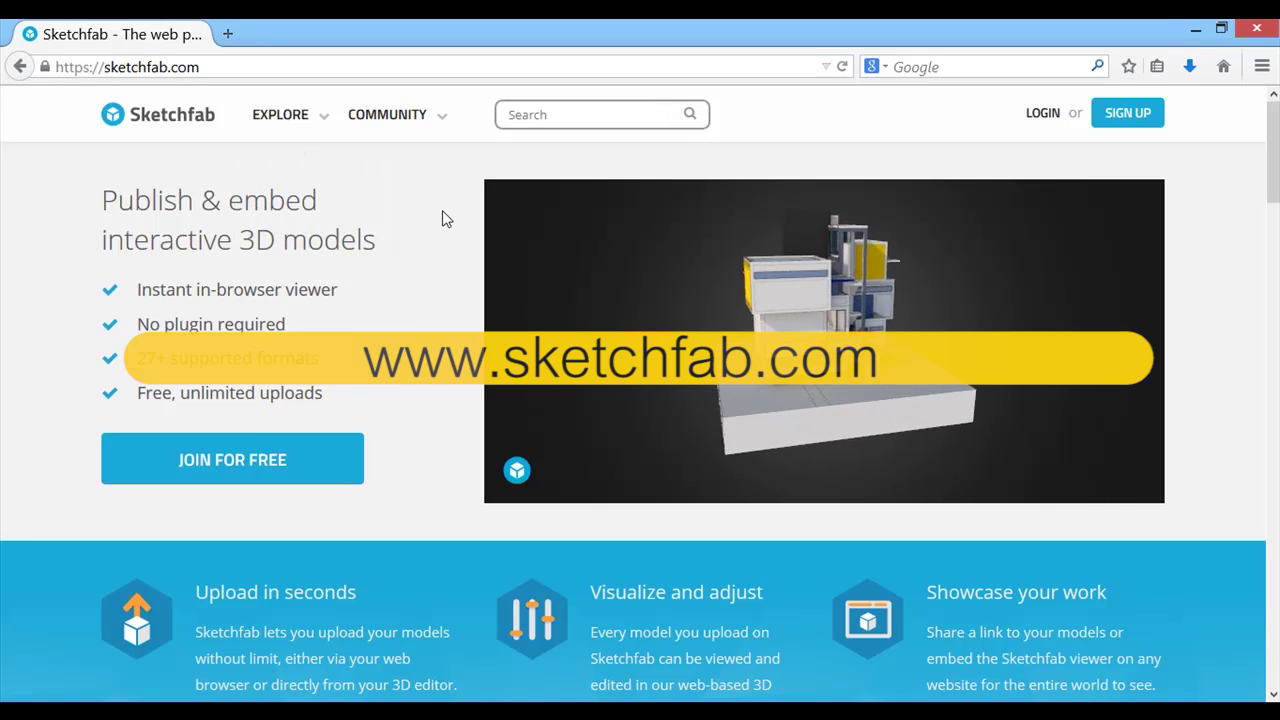
# View the sign-up form for a new account and close it
pyautogui.click(240, 478)
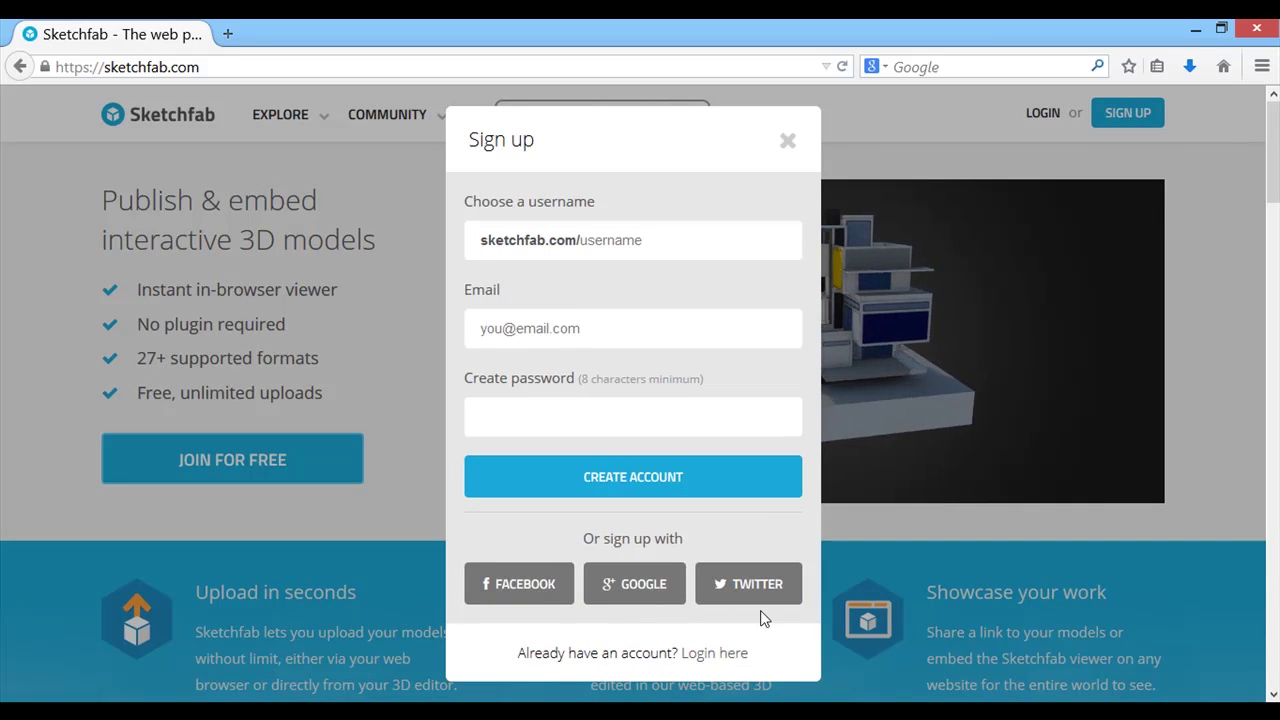
pyautogui.click(787, 142)
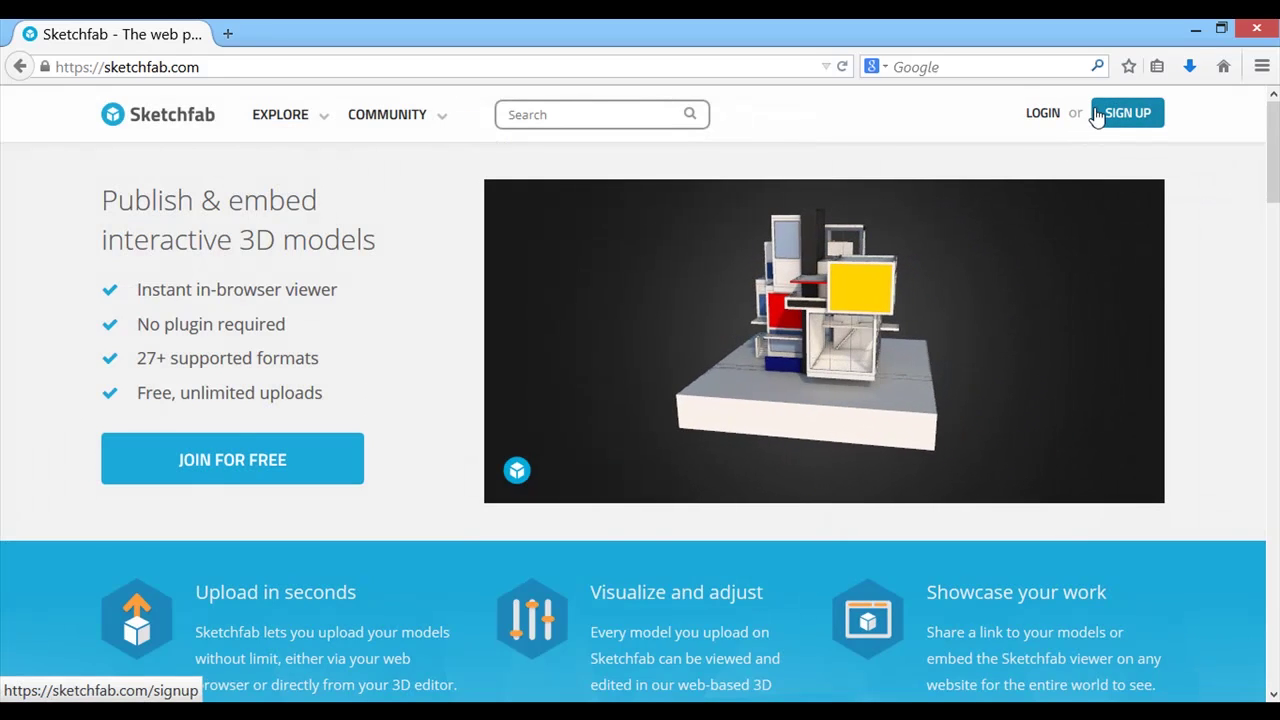
# Log in to the Sketchfab account by entering the account e-mail and the account password
pyautogui.click(1048, 113)
pyautogui.write('ka')
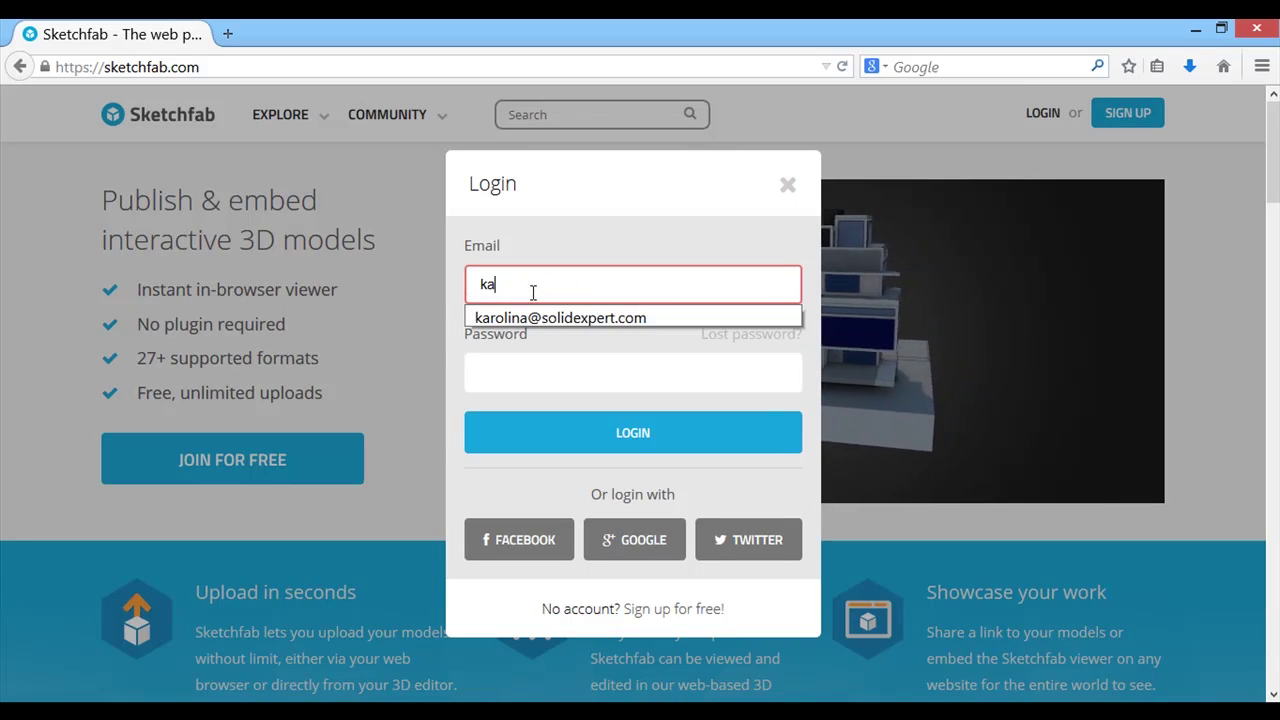
pyautogui.click(527, 317)
pyautogui.click(518, 368)
pyautogui.write('•••••••••••')
pyautogui.click(626, 432)
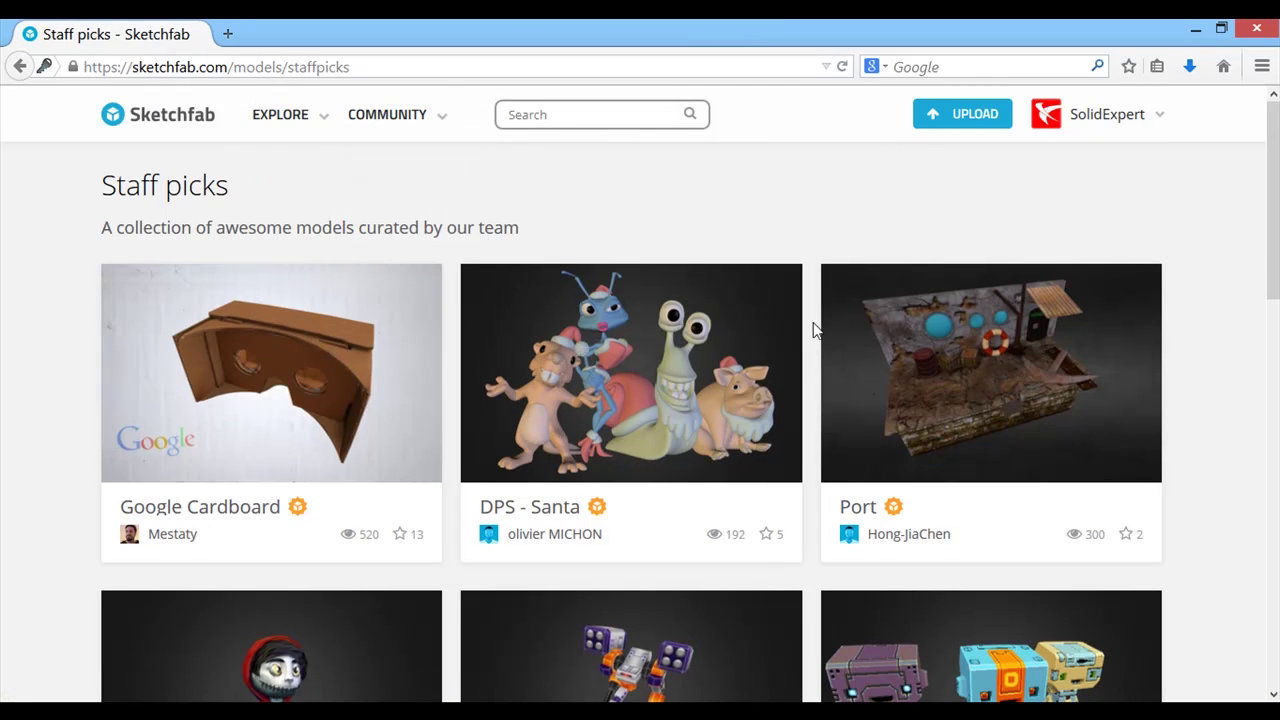
pyautogui.scroll(-8, 790, 358)
pyautogui.scroll(10, 828, 366)
pyautogui.moveTo(1112, 117)
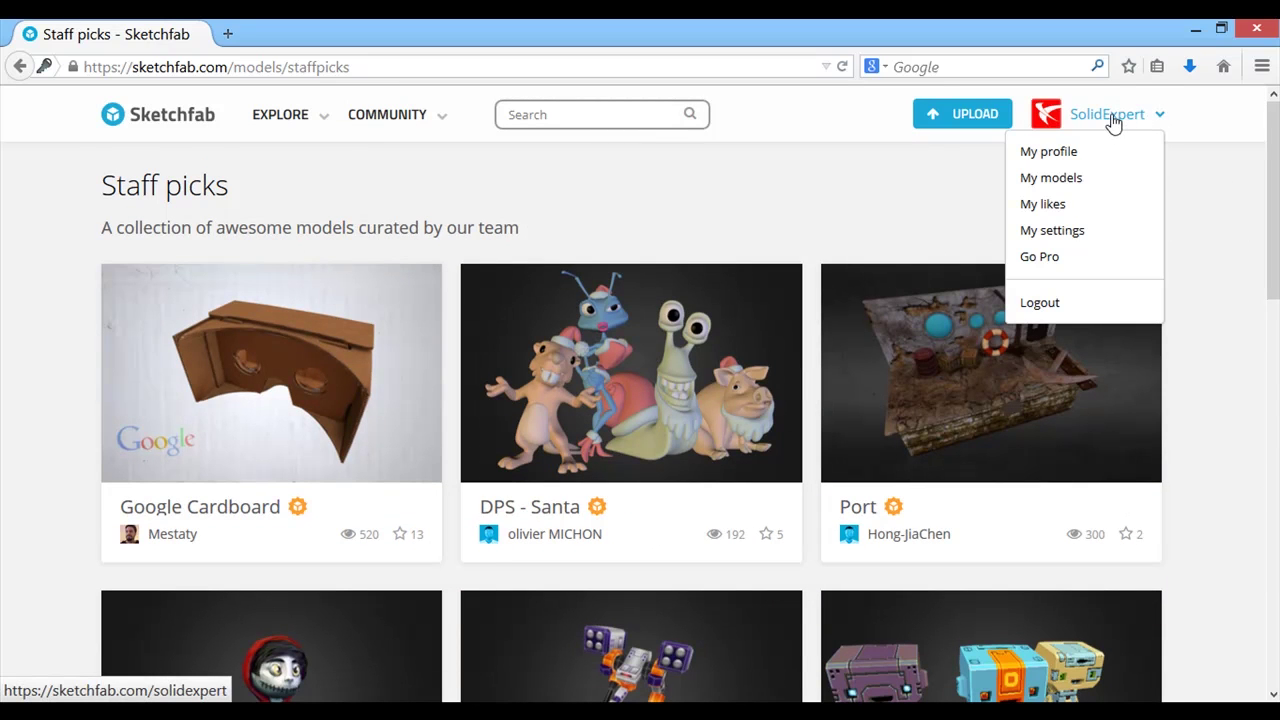
# Start a new model upload, follow its link to the exporters list and open the SolidWorks exporter page
pyautogui.click(950, 118)
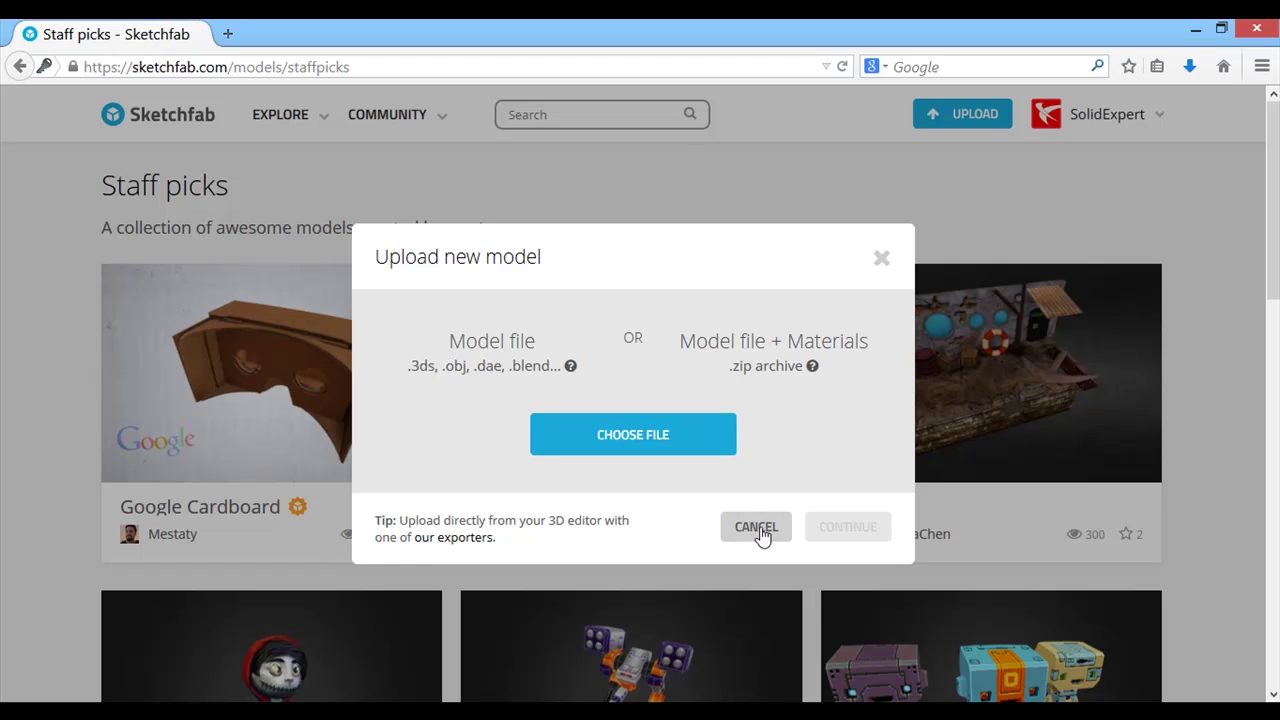
pyautogui.click(467, 538)
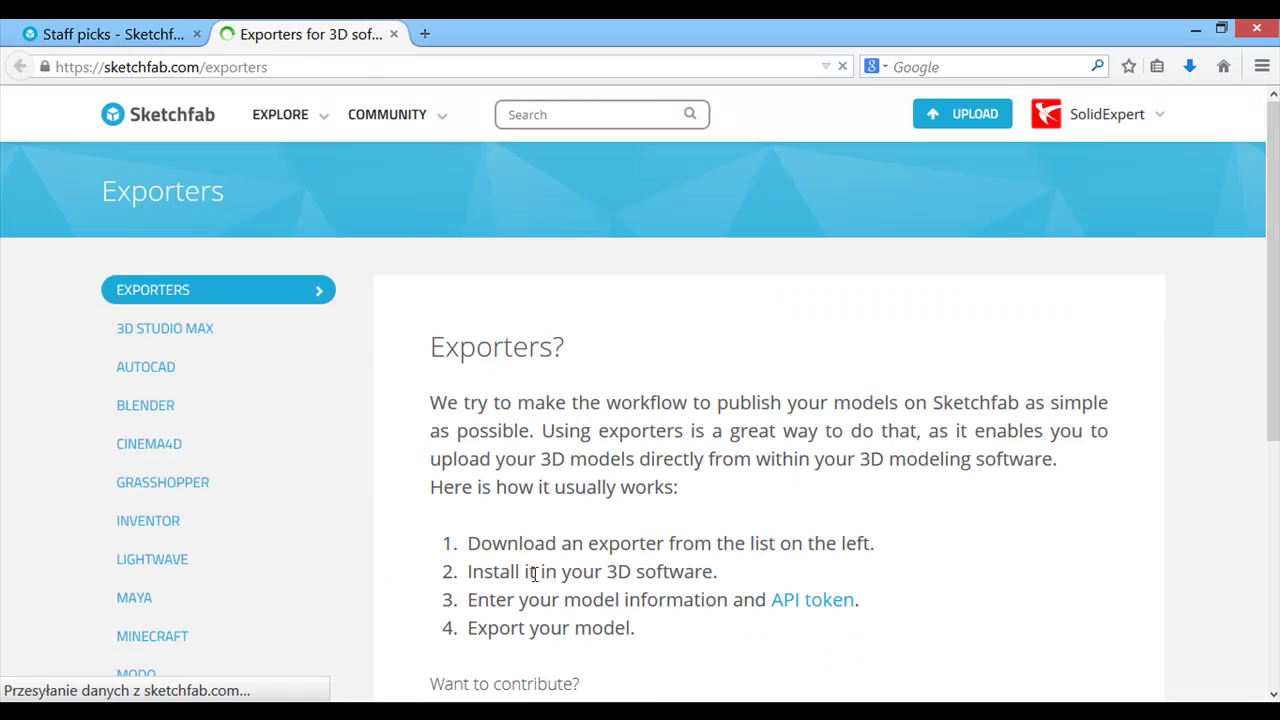
pyautogui.scroll(-2, 12, 331)
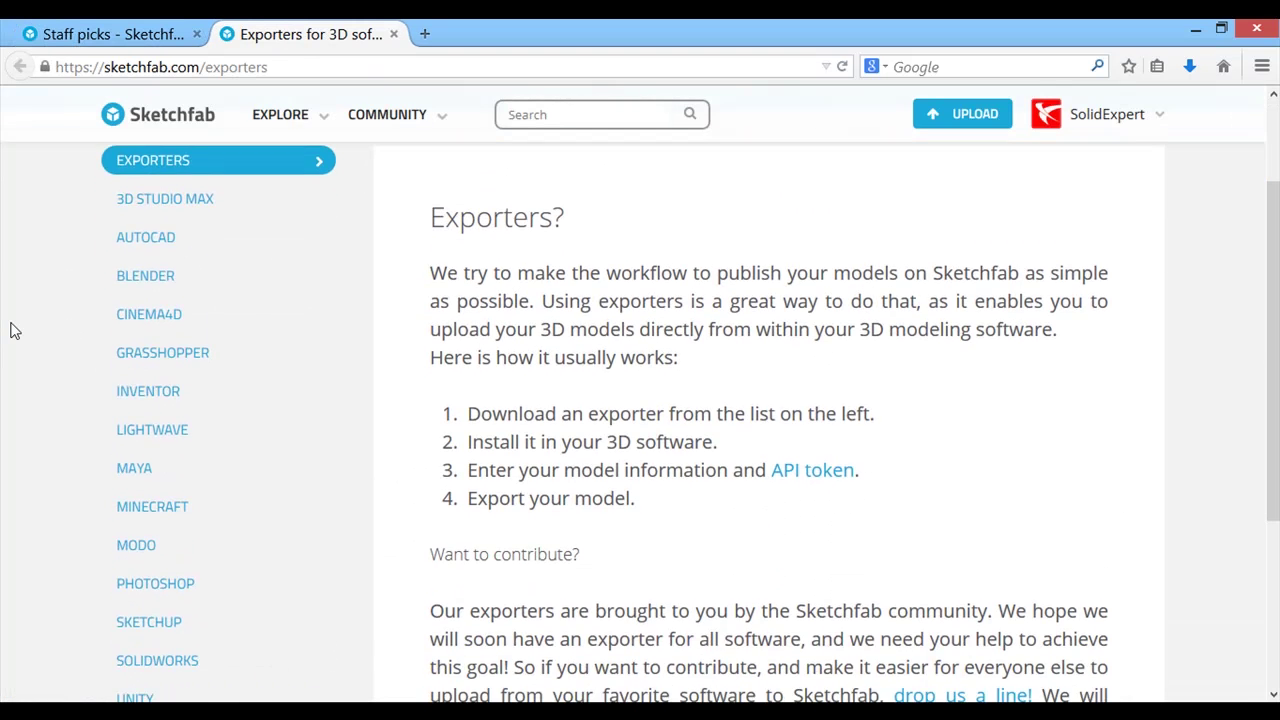
pyautogui.scroll(-1, 48, 309)
pyautogui.scroll(3, 48, 309)
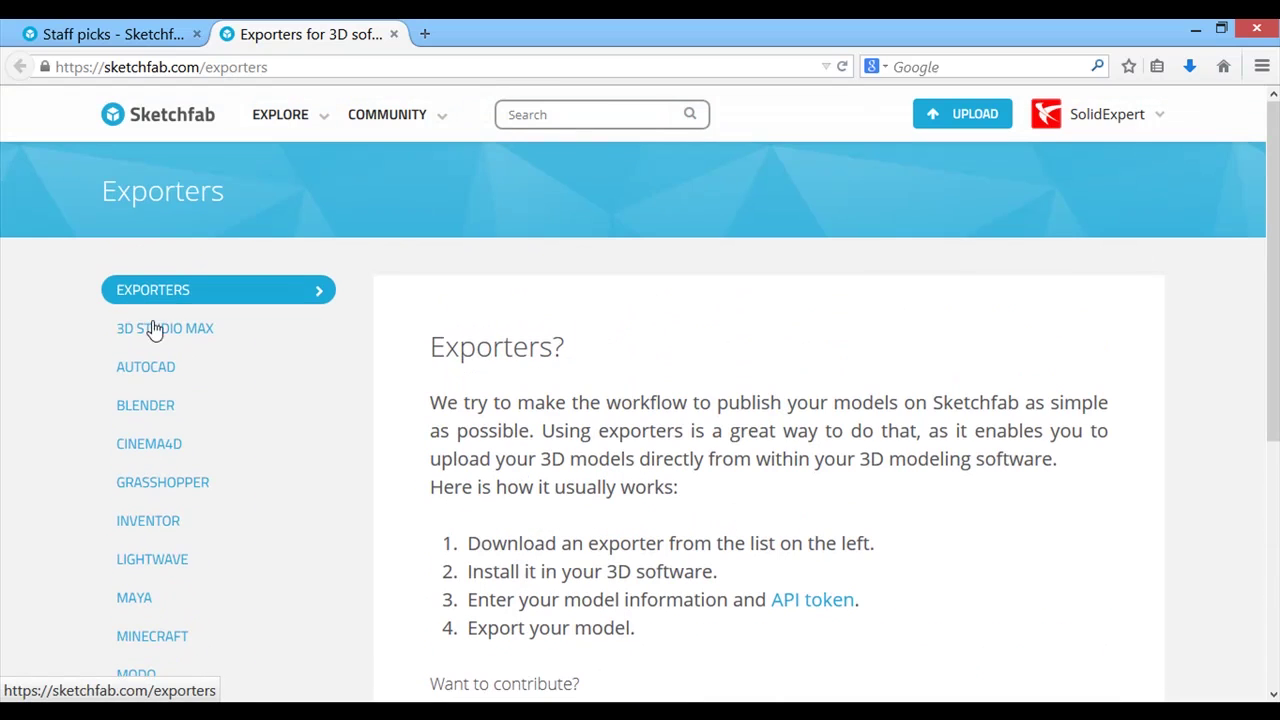
pyautogui.scroll(-4, 160, 426)
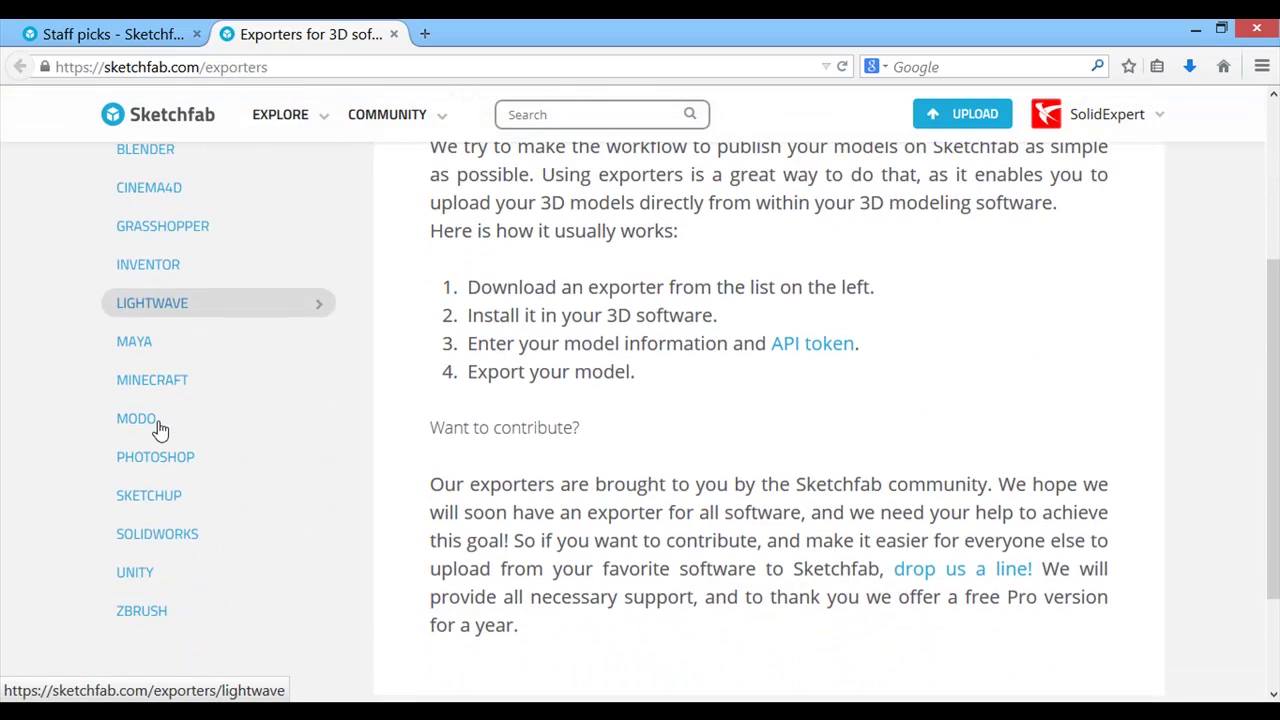
pyautogui.scroll(-2, 160, 430)
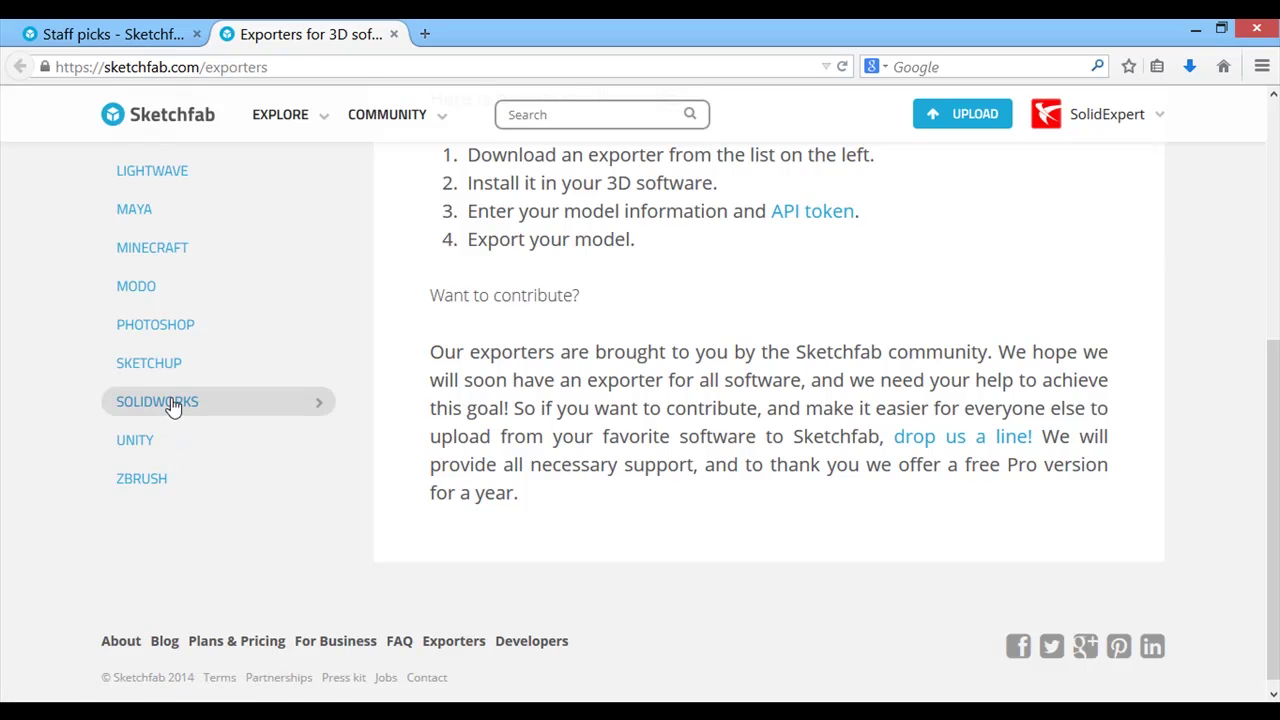
pyautogui.click(171, 405)
# Review the SolidWorks exporter's details and download its installer, saving SketchfabPublisherForSolidWorks.exe
pyautogui.scroll(-2, 757, 456)
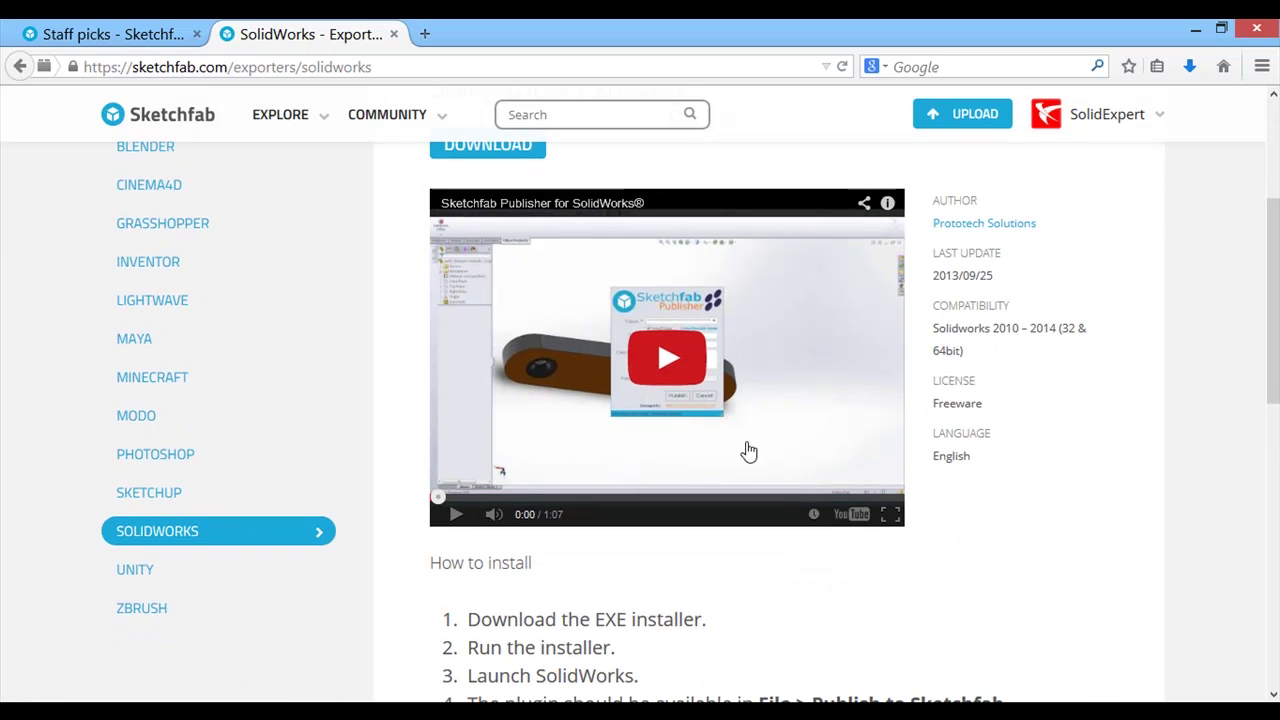
pyautogui.scroll(-2, 377, 463)
pyautogui.scroll(2, 992, 432)
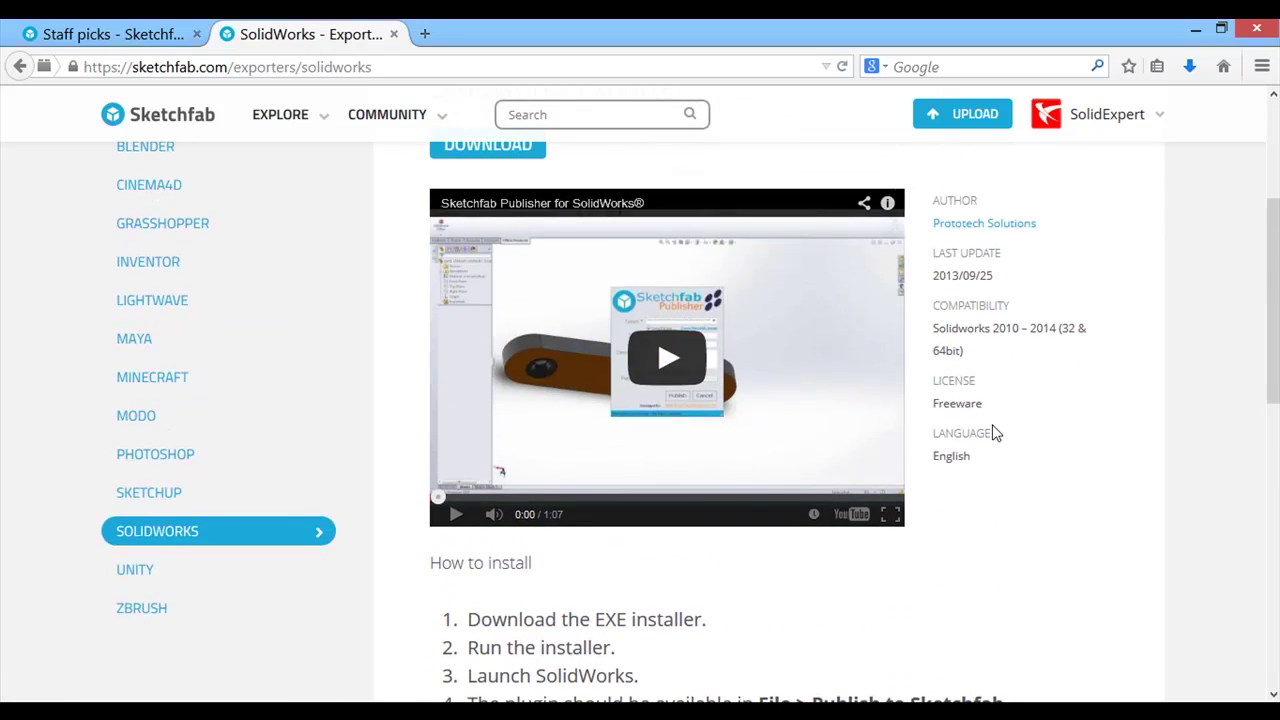
pyautogui.scroll(3, 540, 250)
pyautogui.click(508, 405)
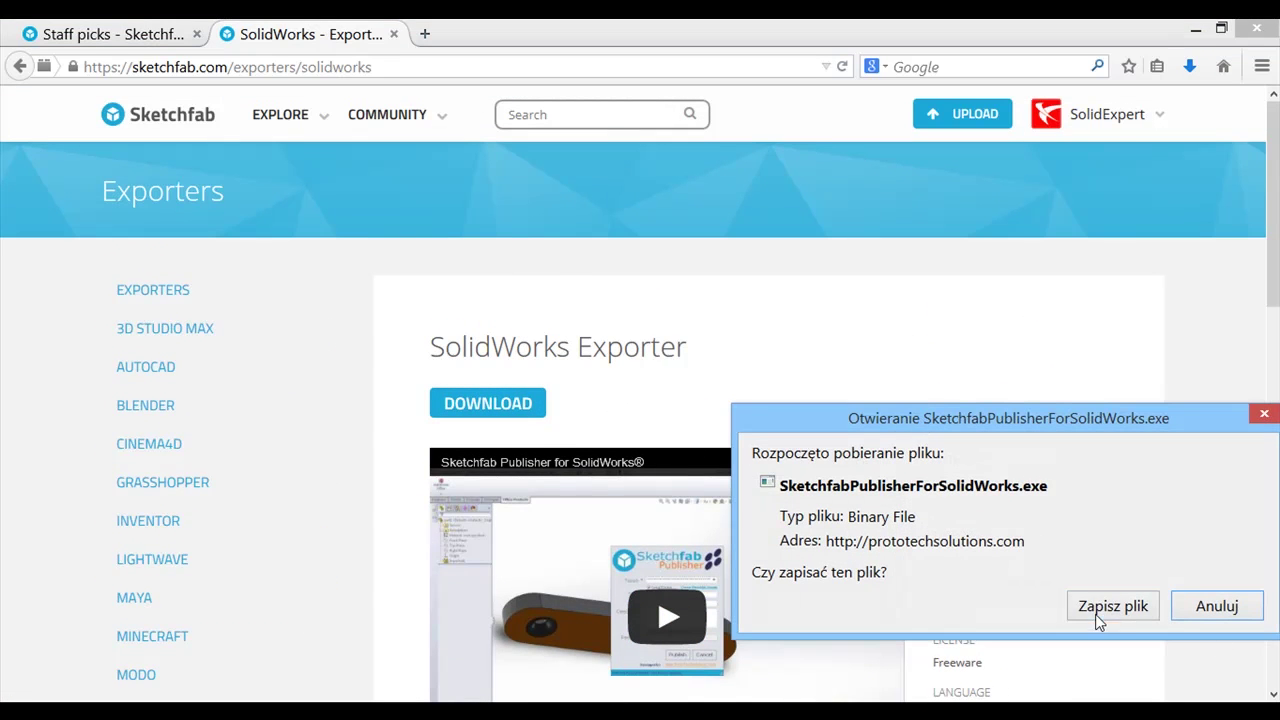
pyautogui.click(1100, 607)
pyautogui.scroll(-5, 1069, 540)
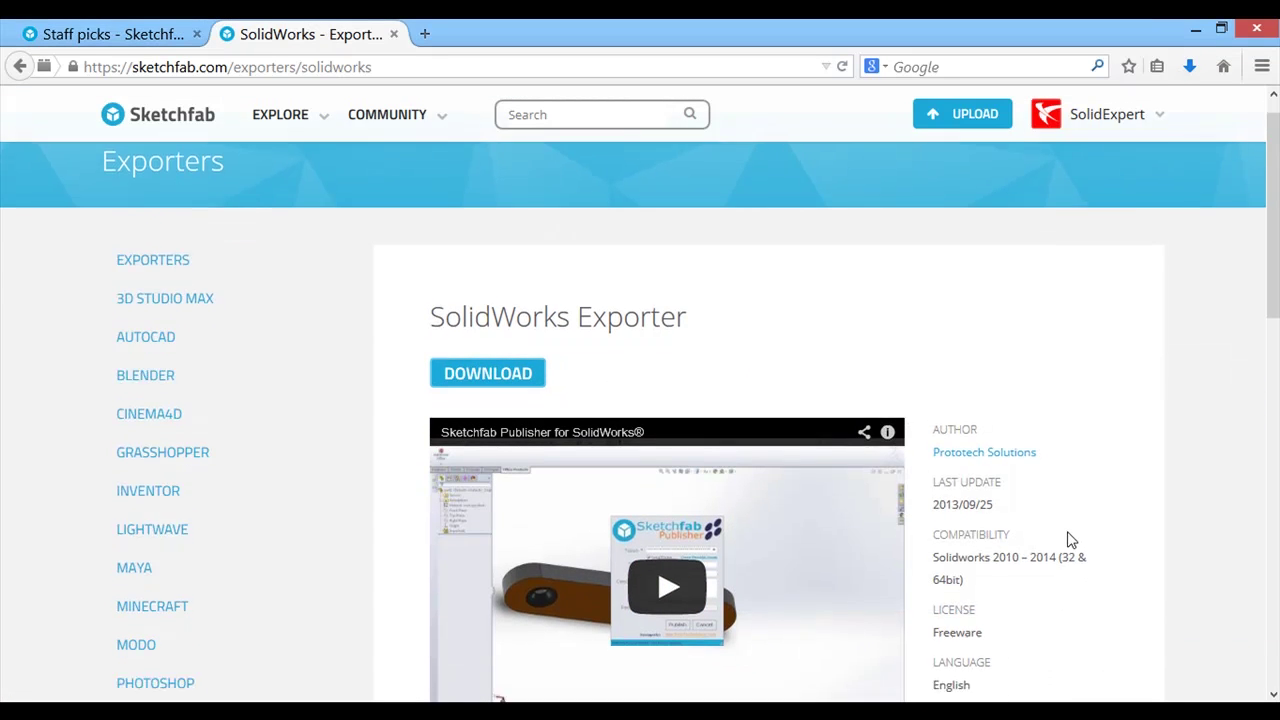
pyautogui.scroll(4, 1190, 371)
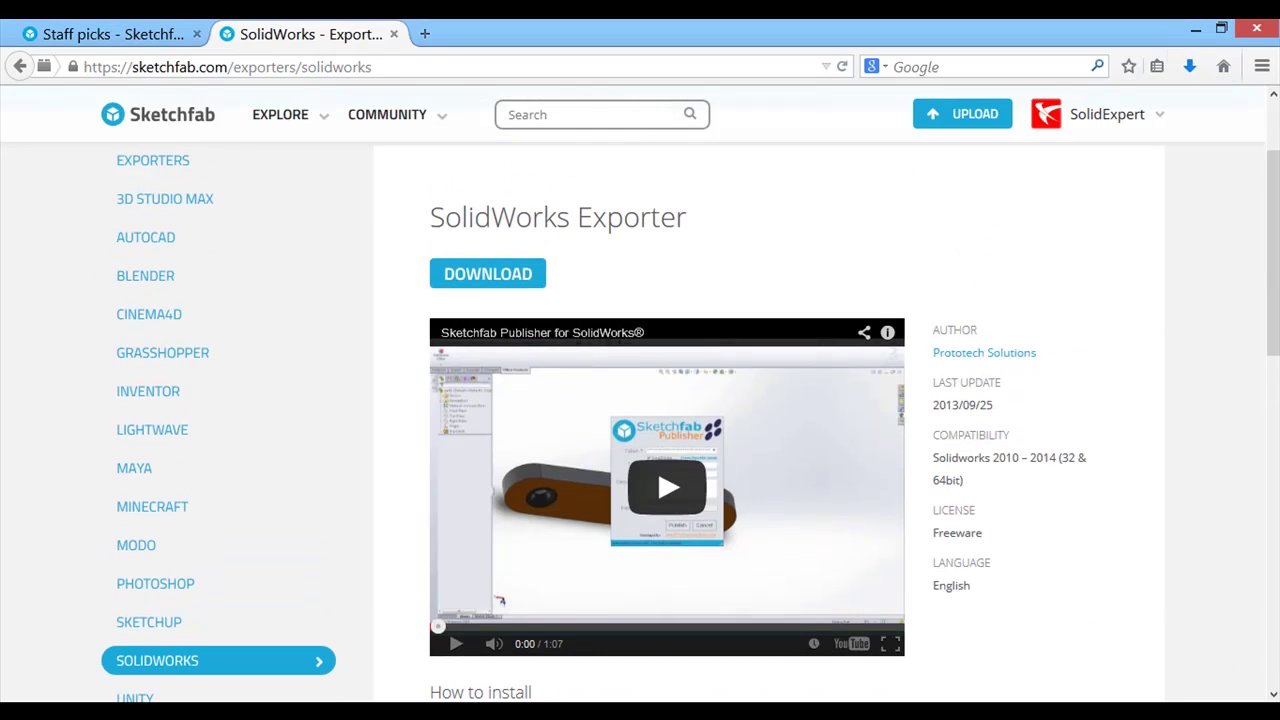
# Switch to the car assembly in SolidWorks and start the Publish To Sketchfab command for it
pyautogui.click(541, 708)
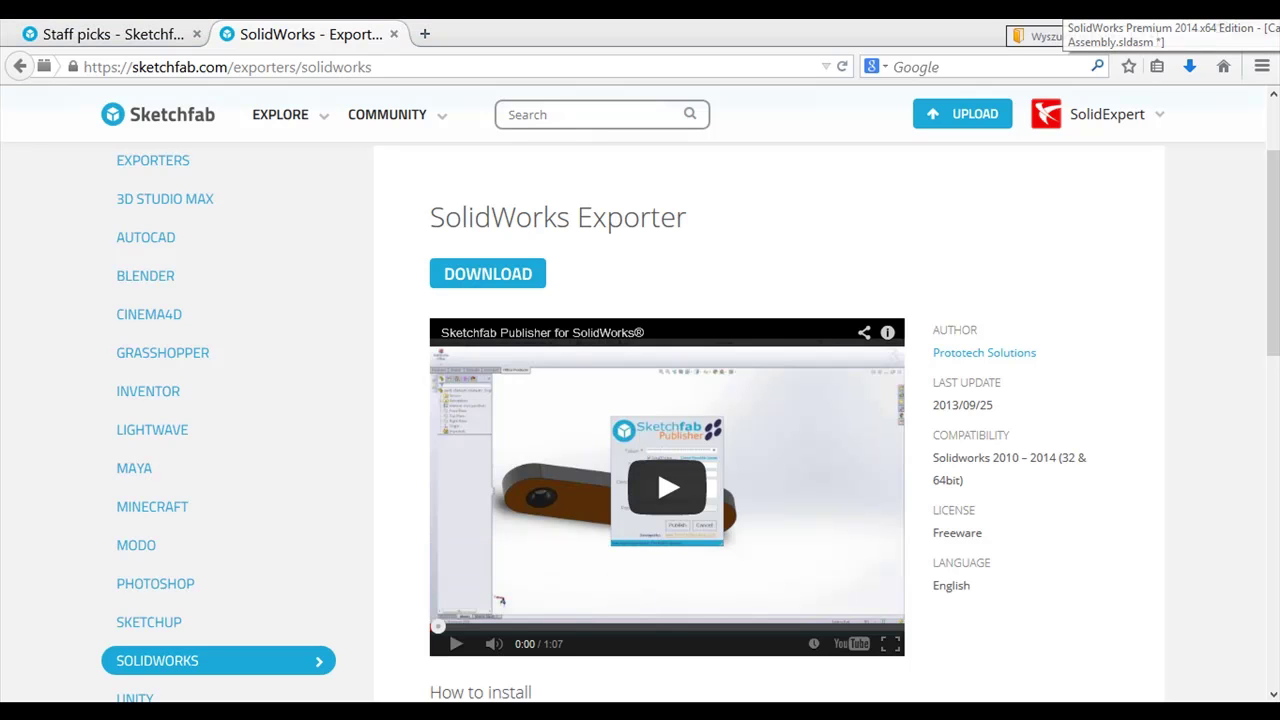
pyautogui.click(1090, 12)
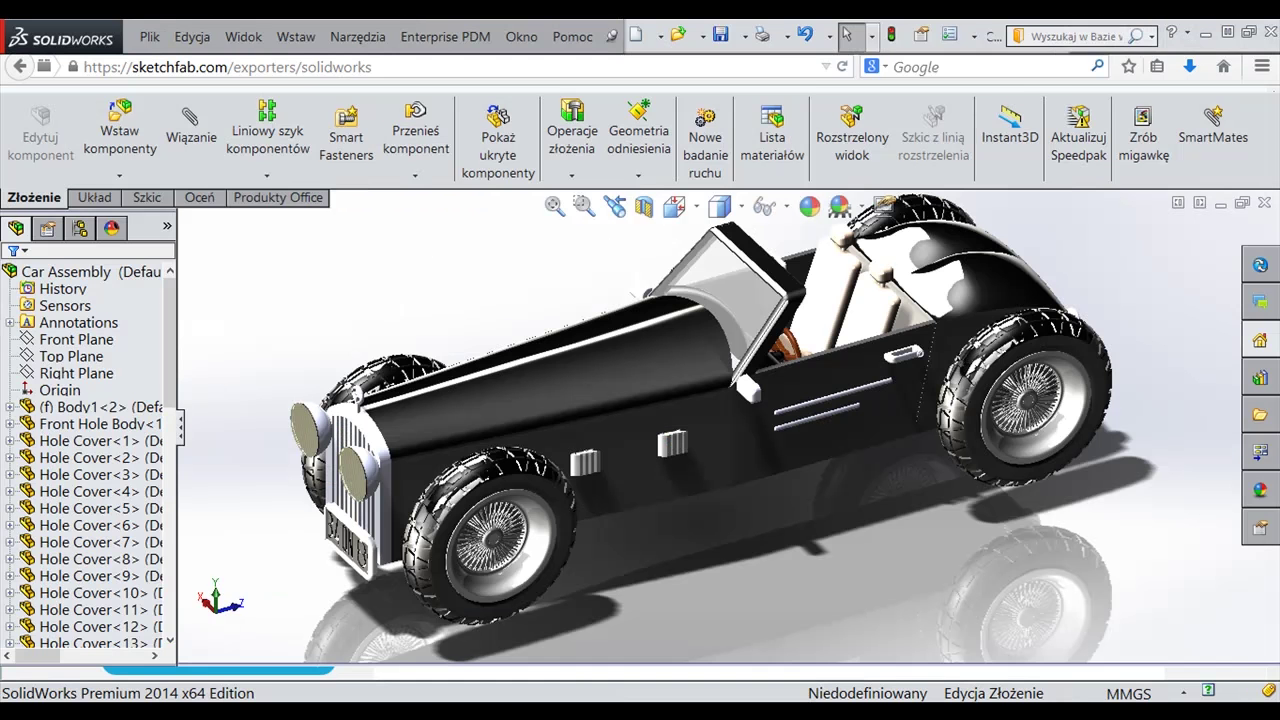
pyautogui.moveTo(955, 544); pyautogui.dragTo(507, 481, button='middle')
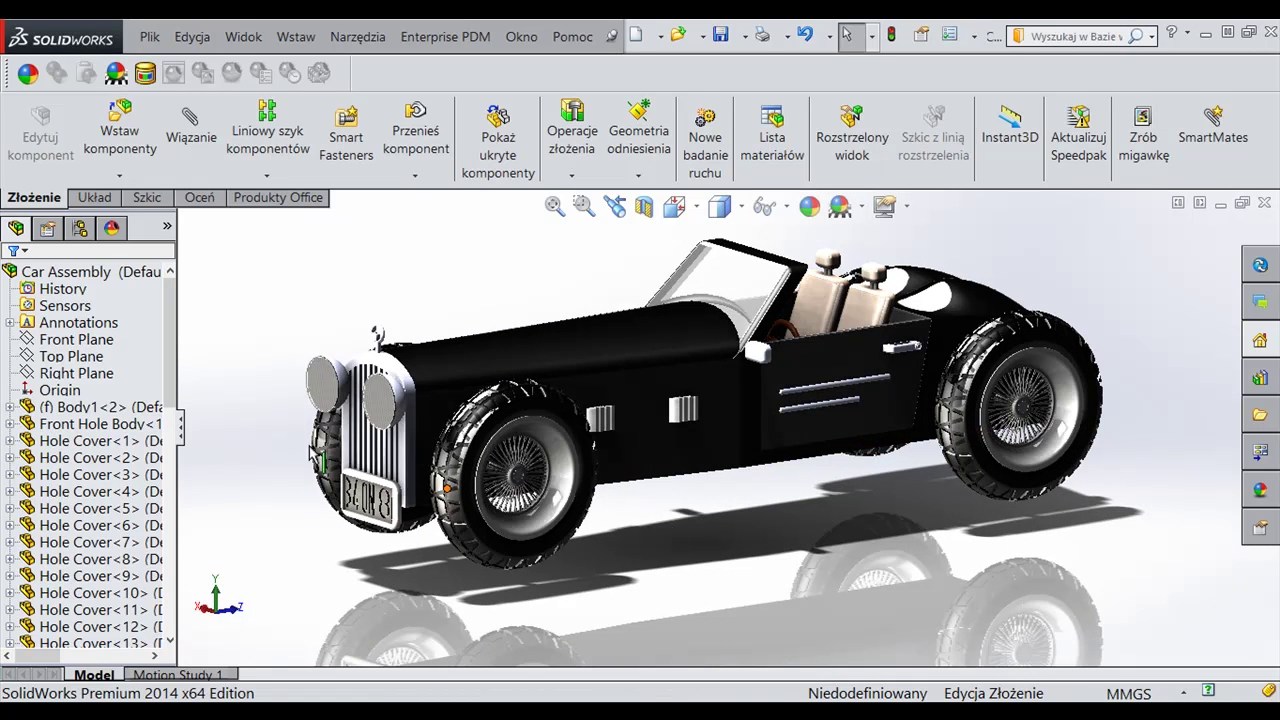
pyautogui.click(147, 38)
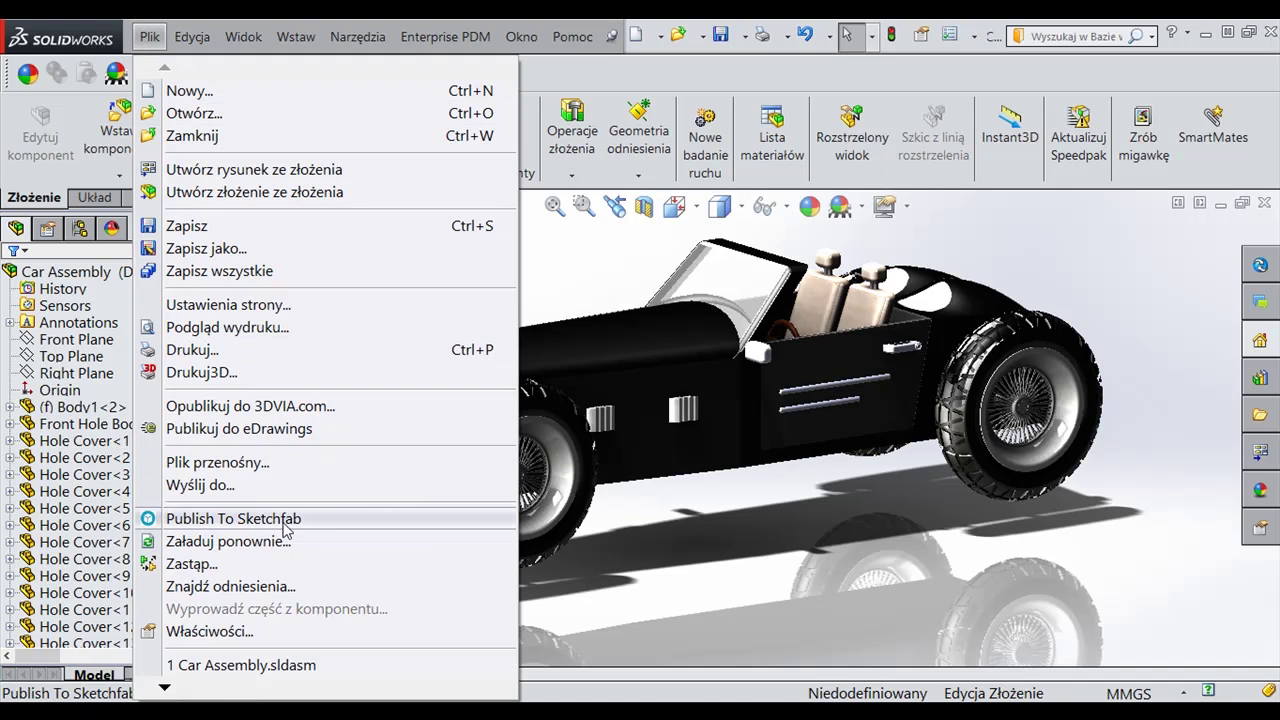
pyautogui.click(320, 522)
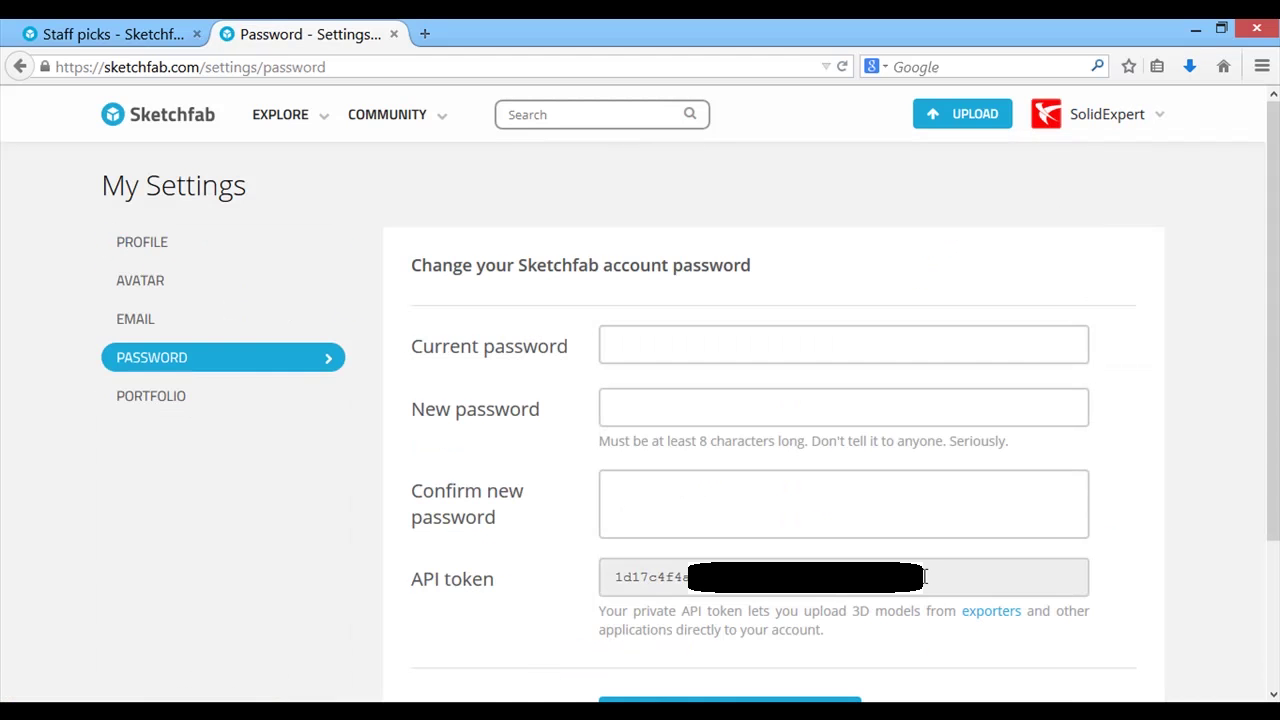
# Copy the API token from the Sketchfab account's password settings into the publisher's token field
pyautogui.click(924, 577)
pyautogui.moveTo(924, 577); pyautogui.dragTo(800, 578)
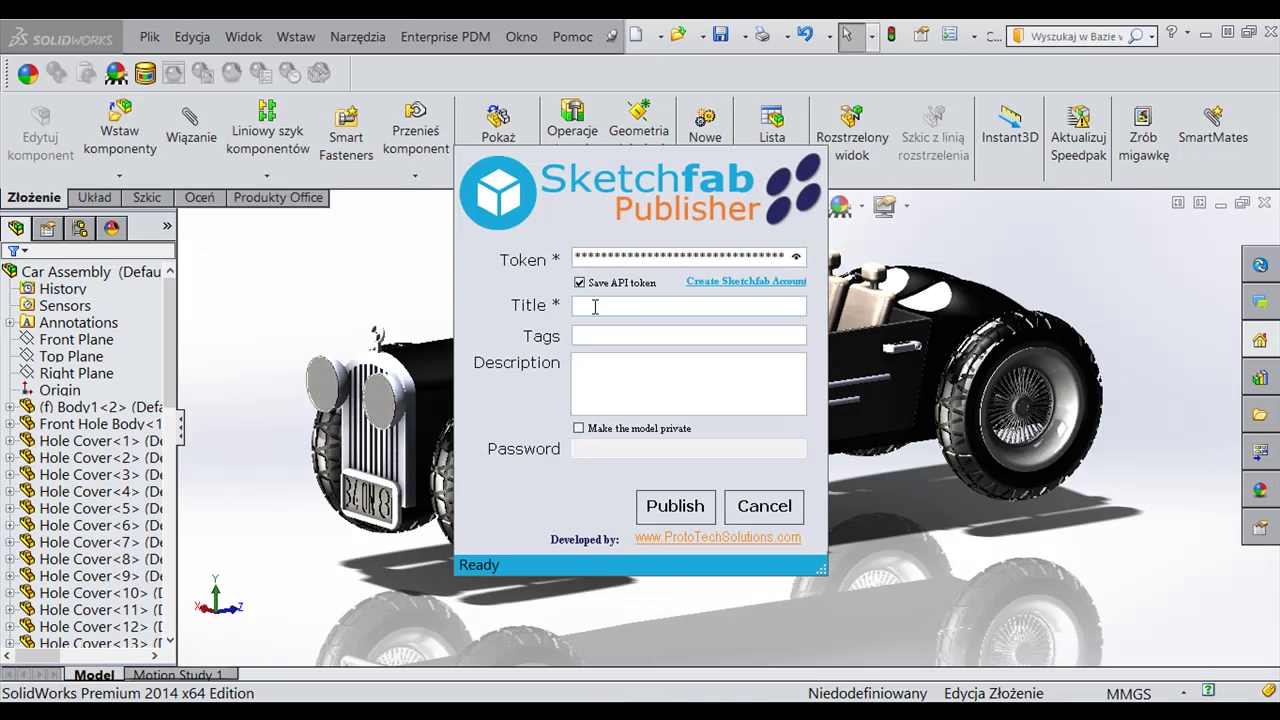
# Publish the car with the title "Samochód / Car", the tags "samochód car" and the description "Model 3D samochodu"
pyautogui.click(688, 305)
pyautogui.write('Sa')
pyautogui.click(636, 330)
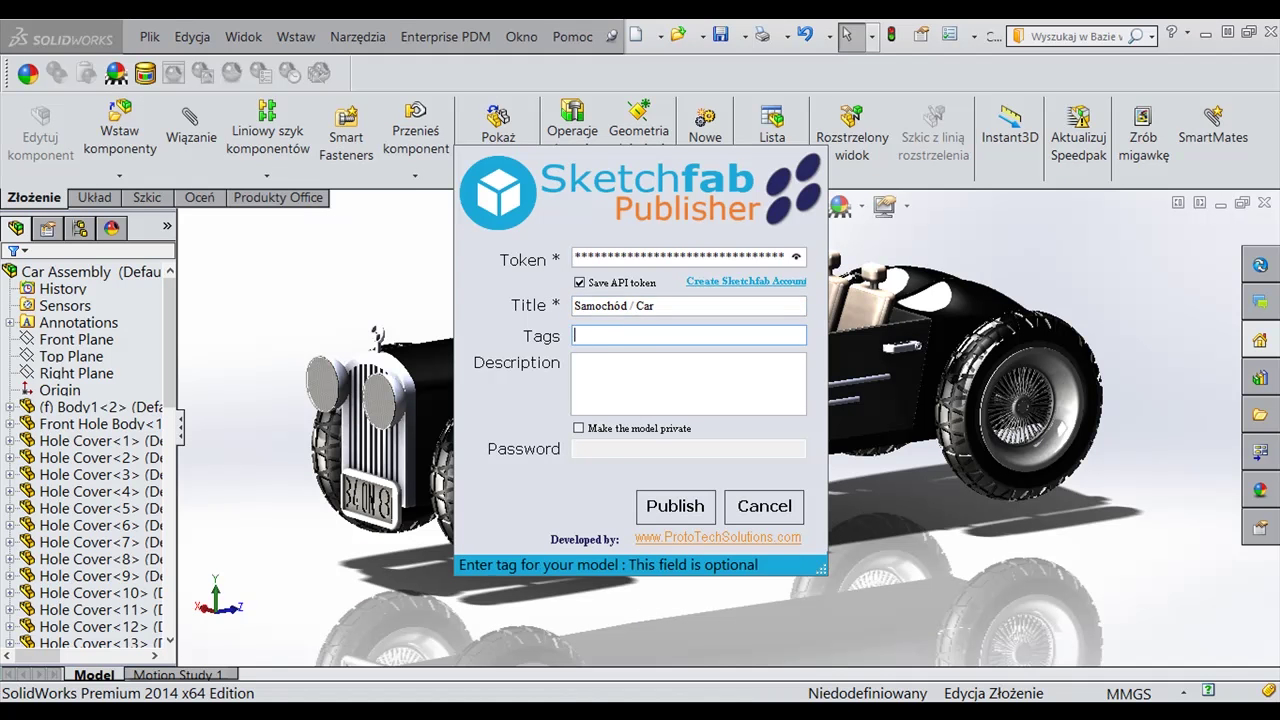
pyautogui.click(647, 376)
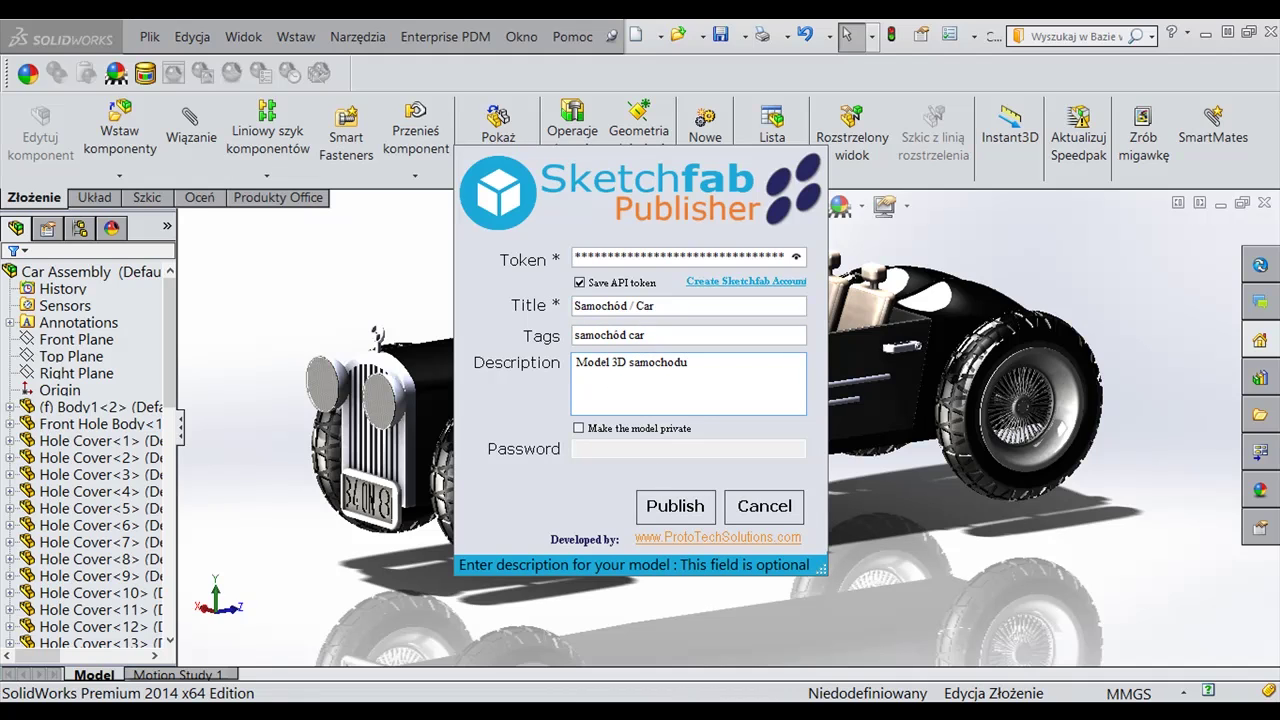
pyautogui.click(702, 512)
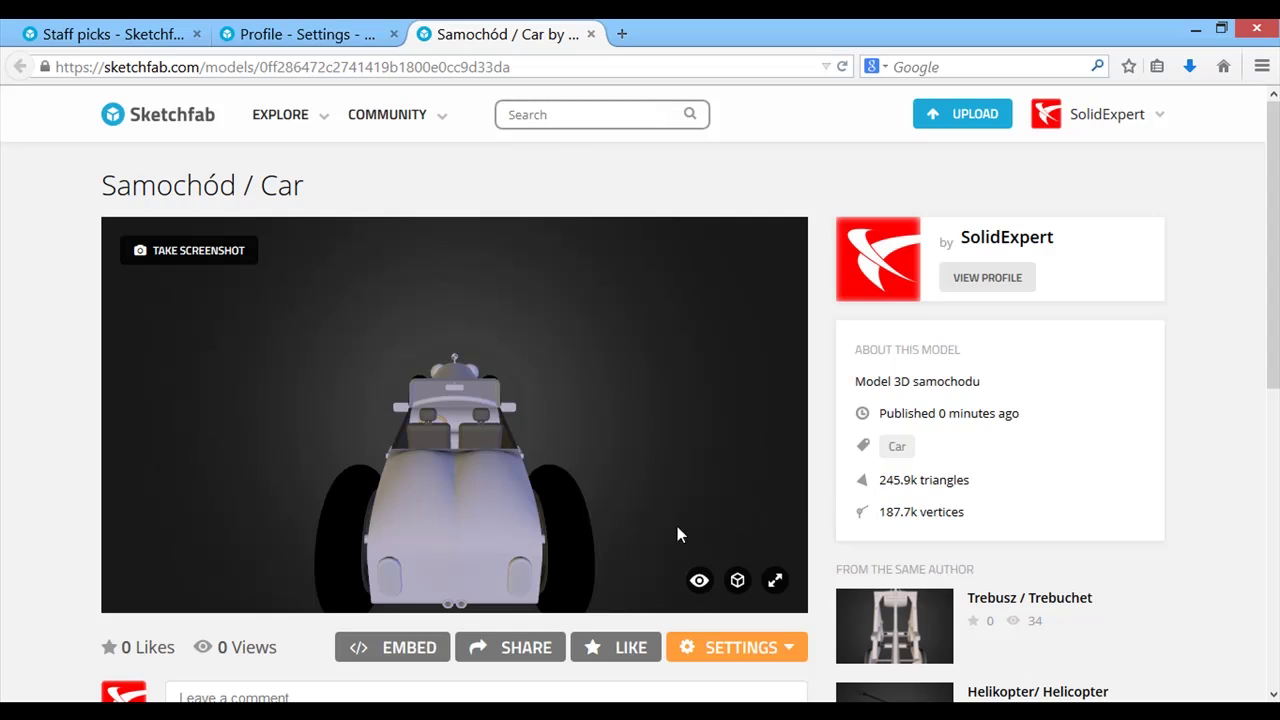
# Open the published car model's properties and add a second description line reading "3D model of car"
pyautogui.moveTo(661, 461)
pyautogui.mouseDown()
pyautogui.moveTo(263, 471)
pyautogui.moveTo(243, 503)
pyautogui.moveTo(380, 466)
pyautogui.moveTo(289, 446)
pyautogui.mouseUp()
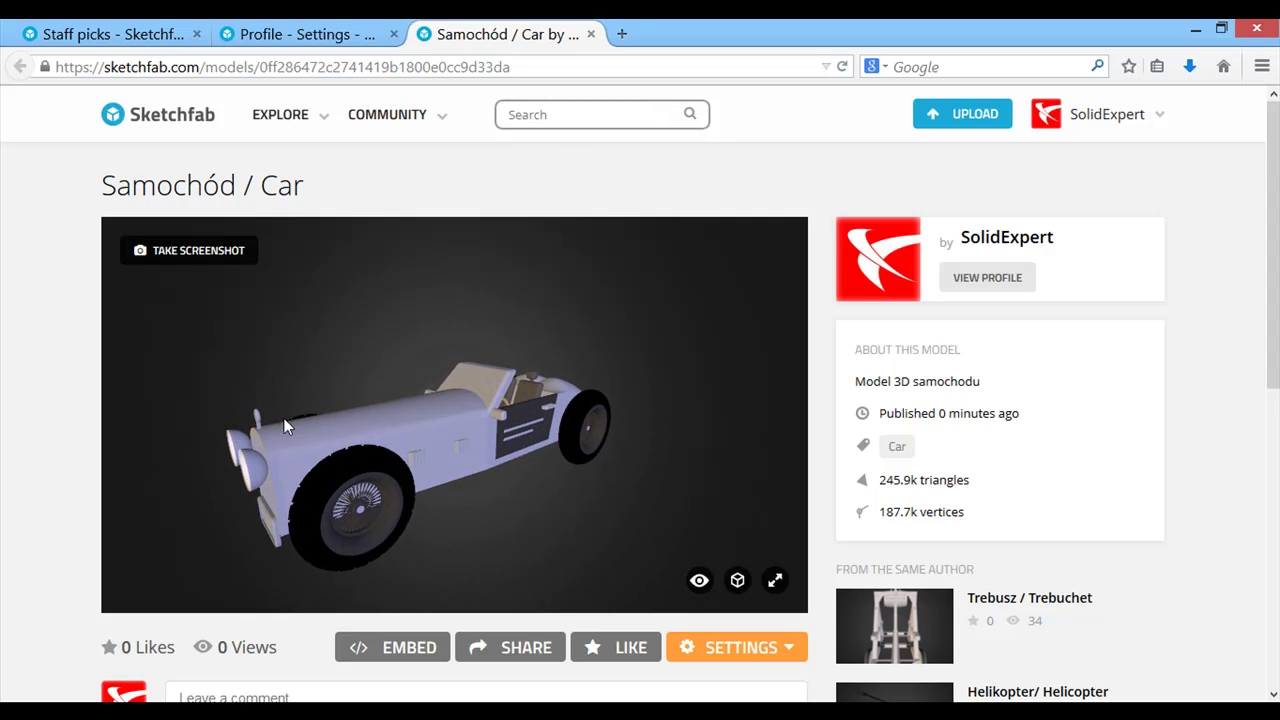
pyautogui.click(781, 652)
pyautogui.scroll(-2, 766, 651)
pyautogui.scroll(1, 729, 420)
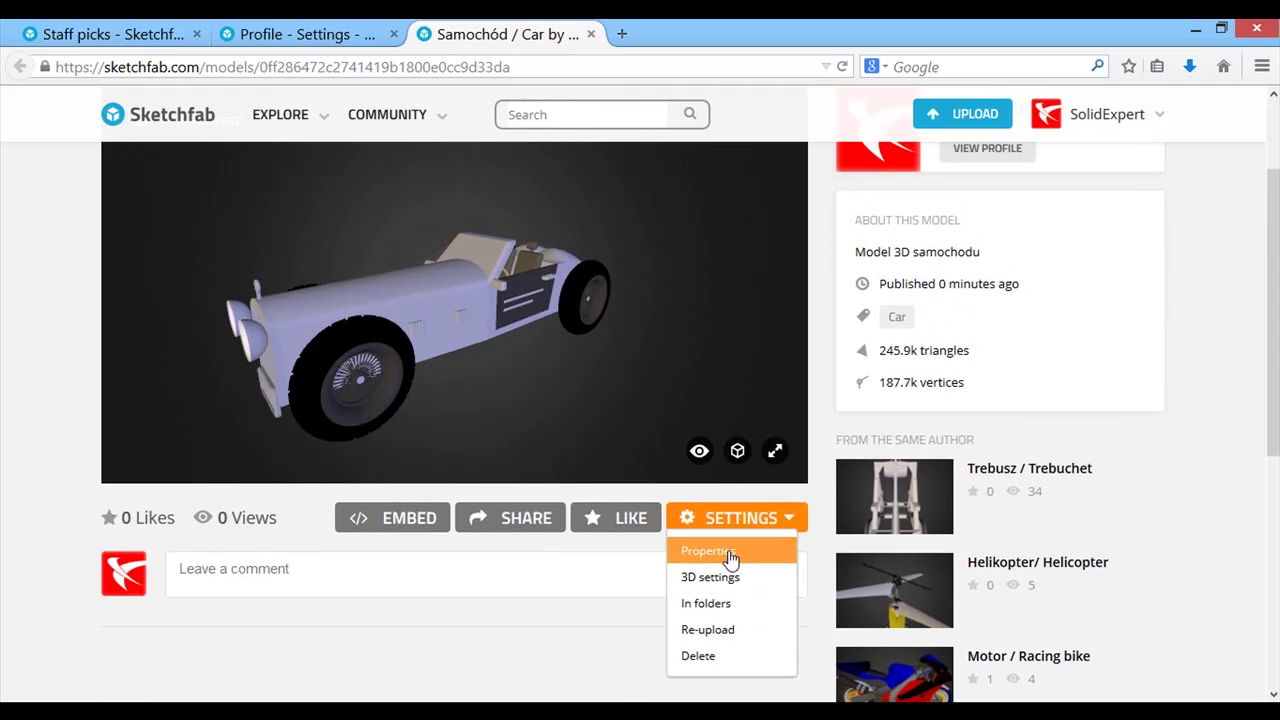
pyautogui.click(700, 546)
pyautogui.click(657, 325)
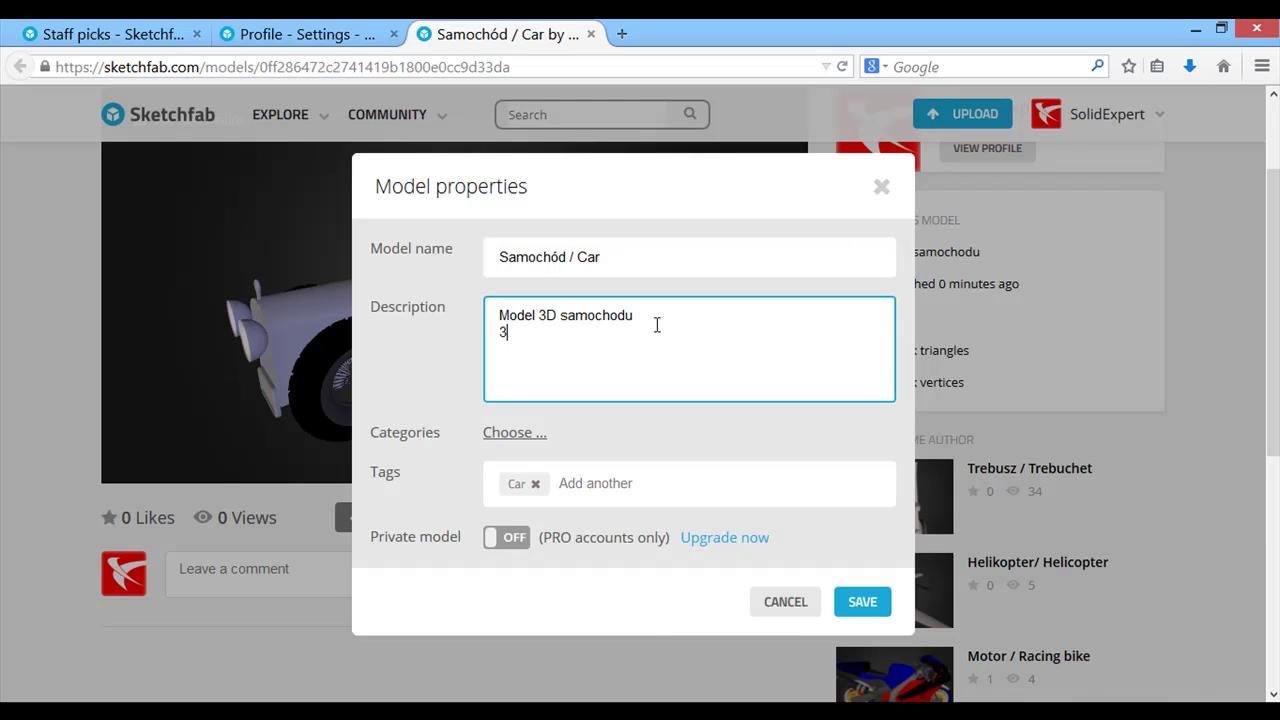
pyautogui.write('3D model of car')
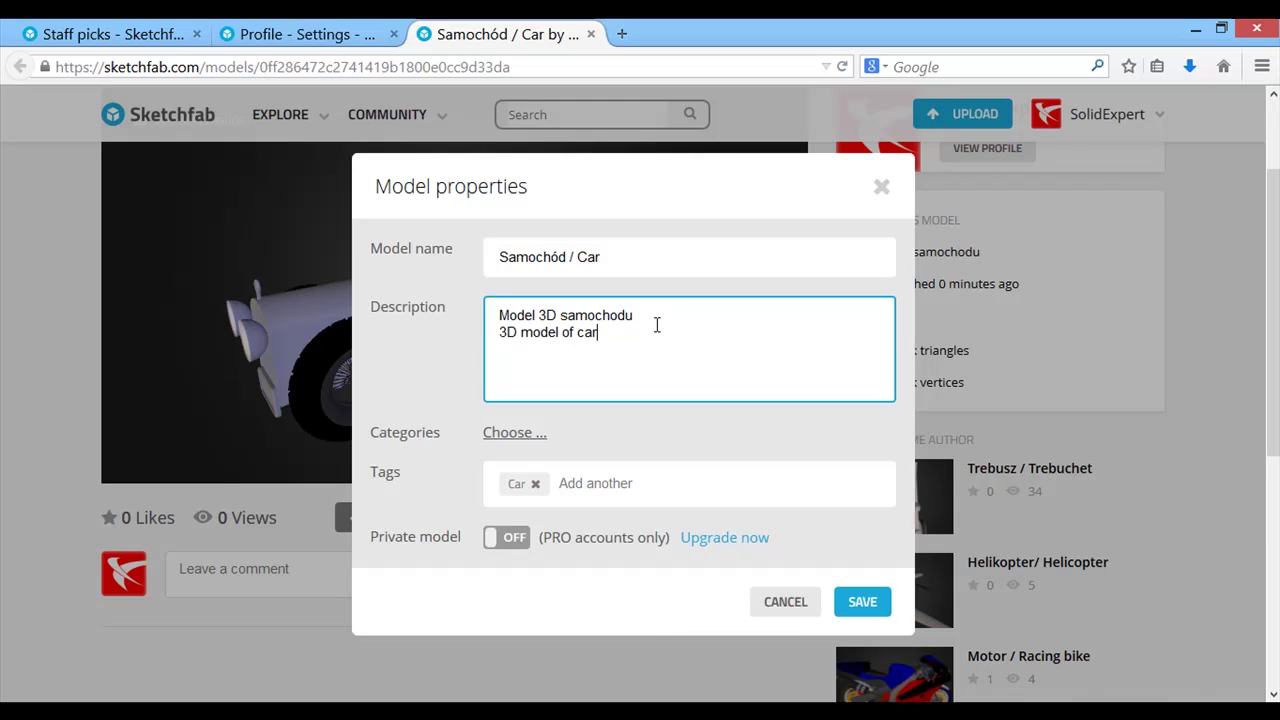
# Assign the model to the Vehicles category and its Car subcategory
pyautogui.click(493, 433)
pyautogui.click(484, 428)
pyautogui.click(511, 461)
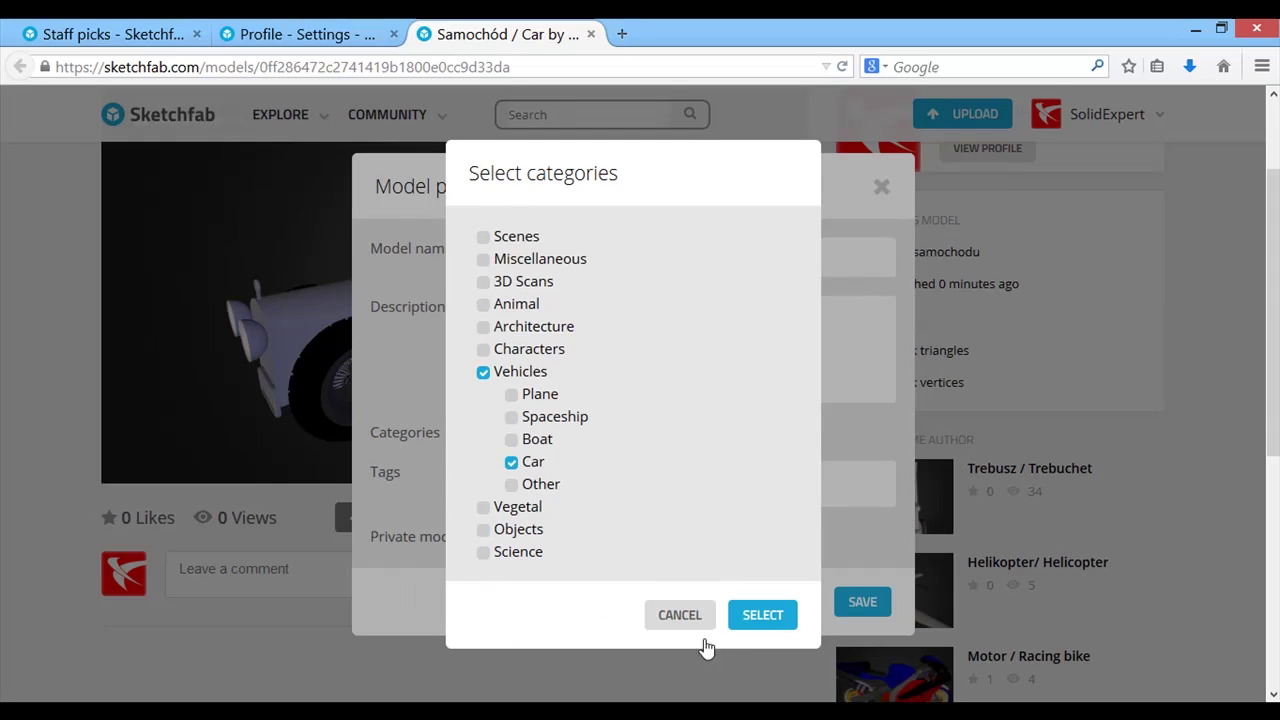
pyautogui.click(755, 617)
# Add the tag "samochód" to the model and save the model properties
pyautogui.click(632, 483)
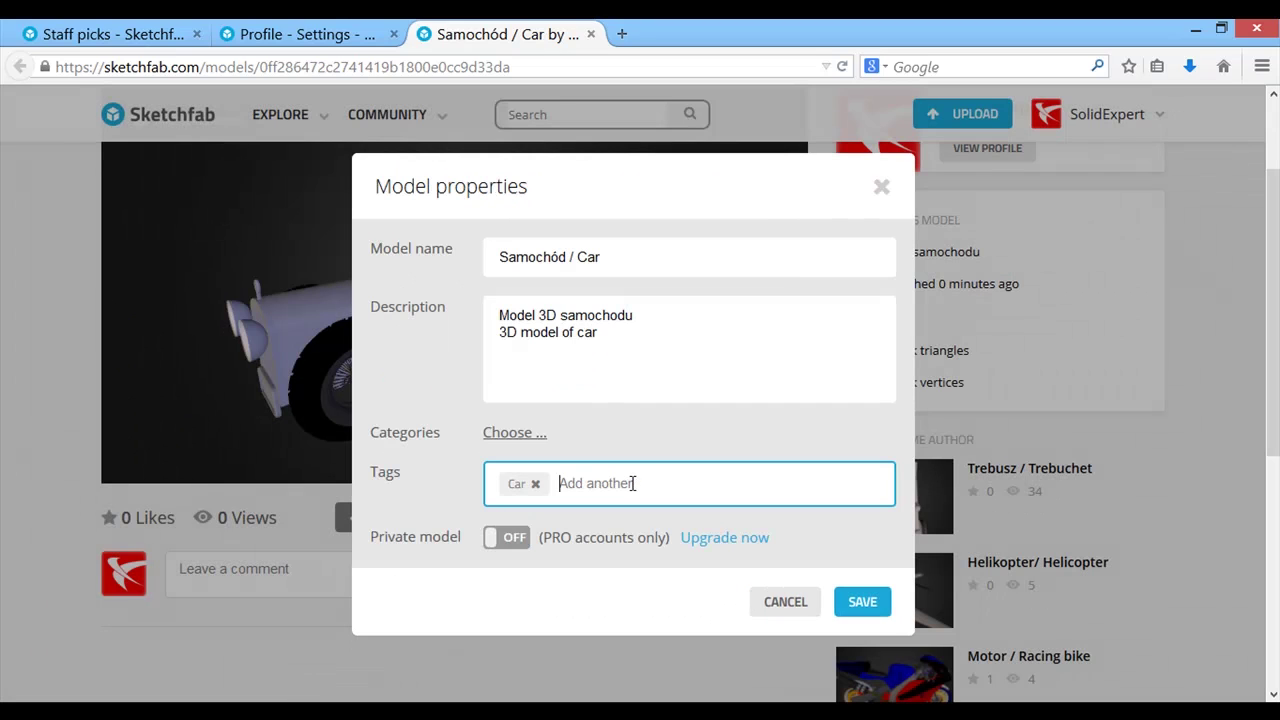
pyautogui.write('samochód')
pyautogui.press('Return')
pyautogui.click(858, 608)
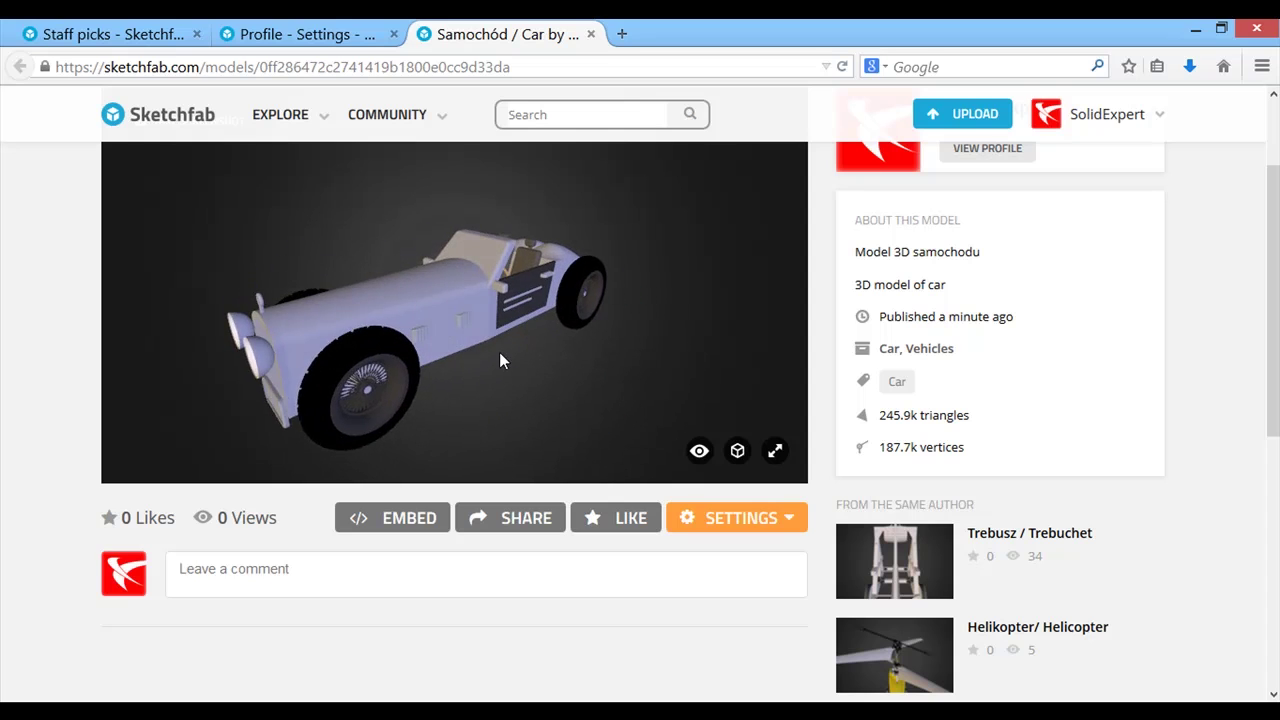
# Open the car's 3D settings, rotate the model about the Y axis and set the camera field of view to 47°
pyautogui.click(770, 518)
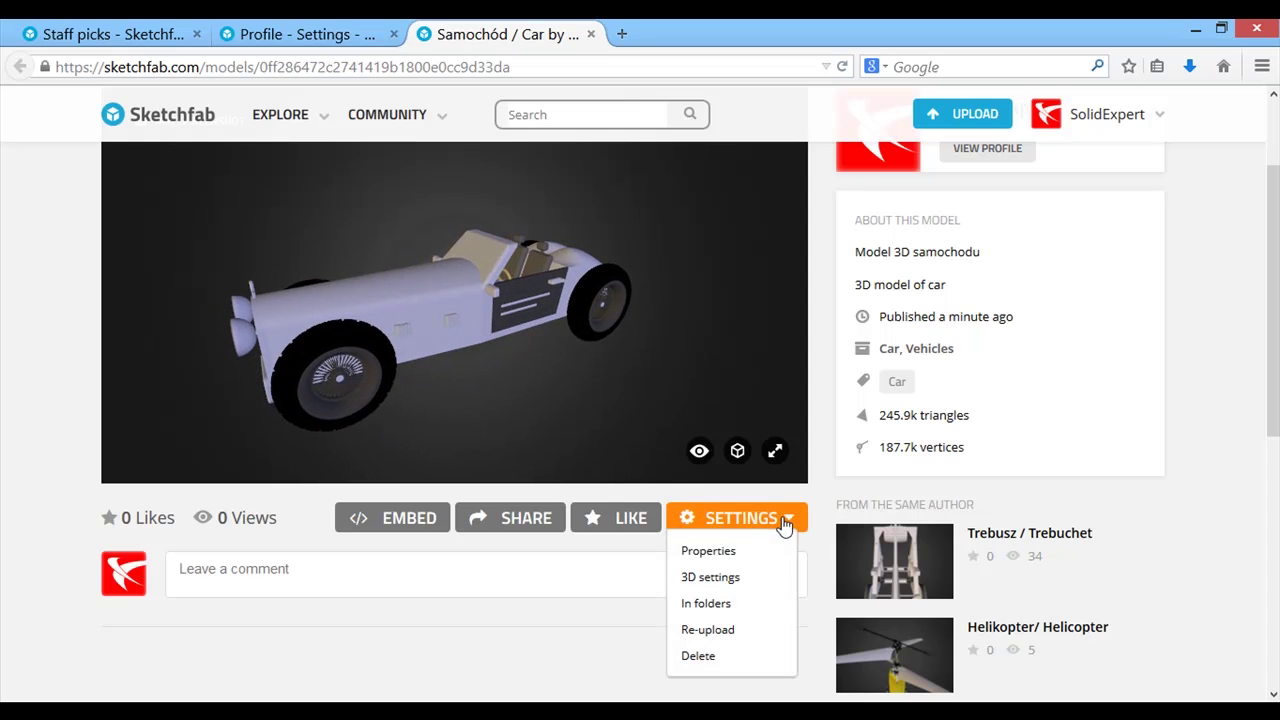
pyautogui.click(716, 580)
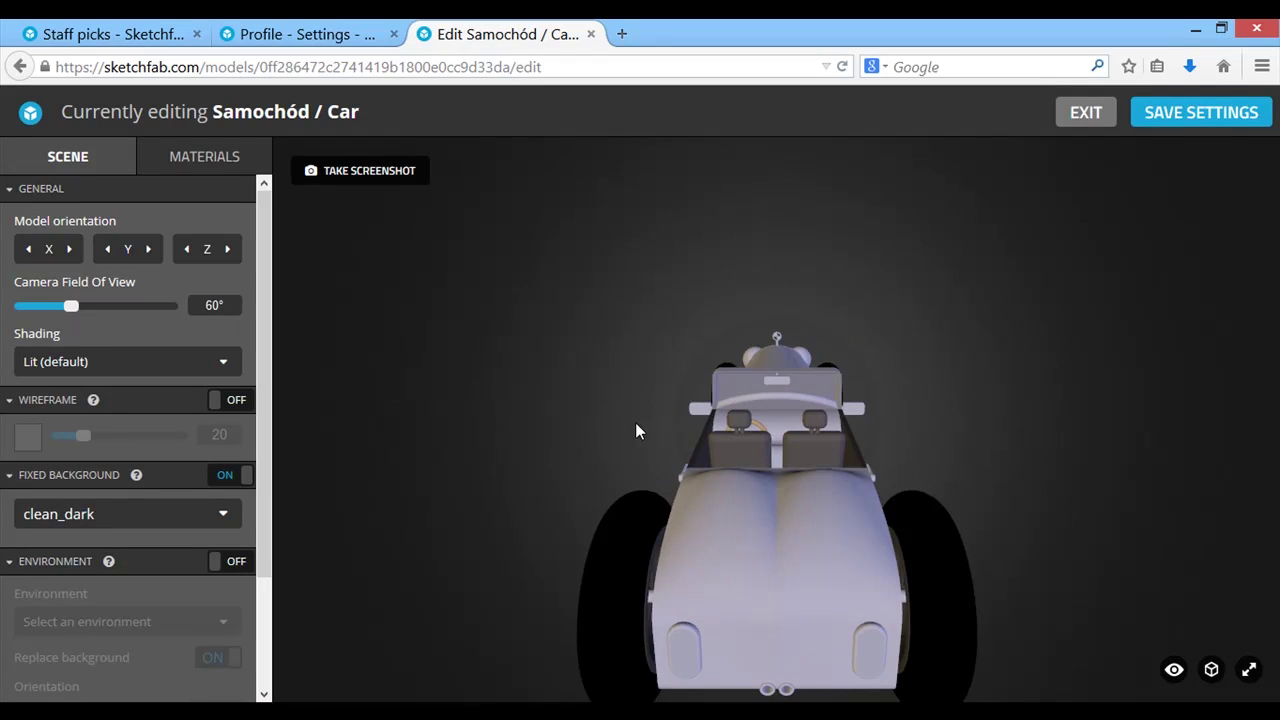
pyautogui.click(107, 249)
pyautogui.click(107, 249)
pyautogui.moveTo(71, 306); pyautogui.dragTo(60, 306)
# Set the fixed background to clean_light and enable the Ditch River environment for the scene
pyautogui.click(223, 514)
pyautogui.click(200, 663)
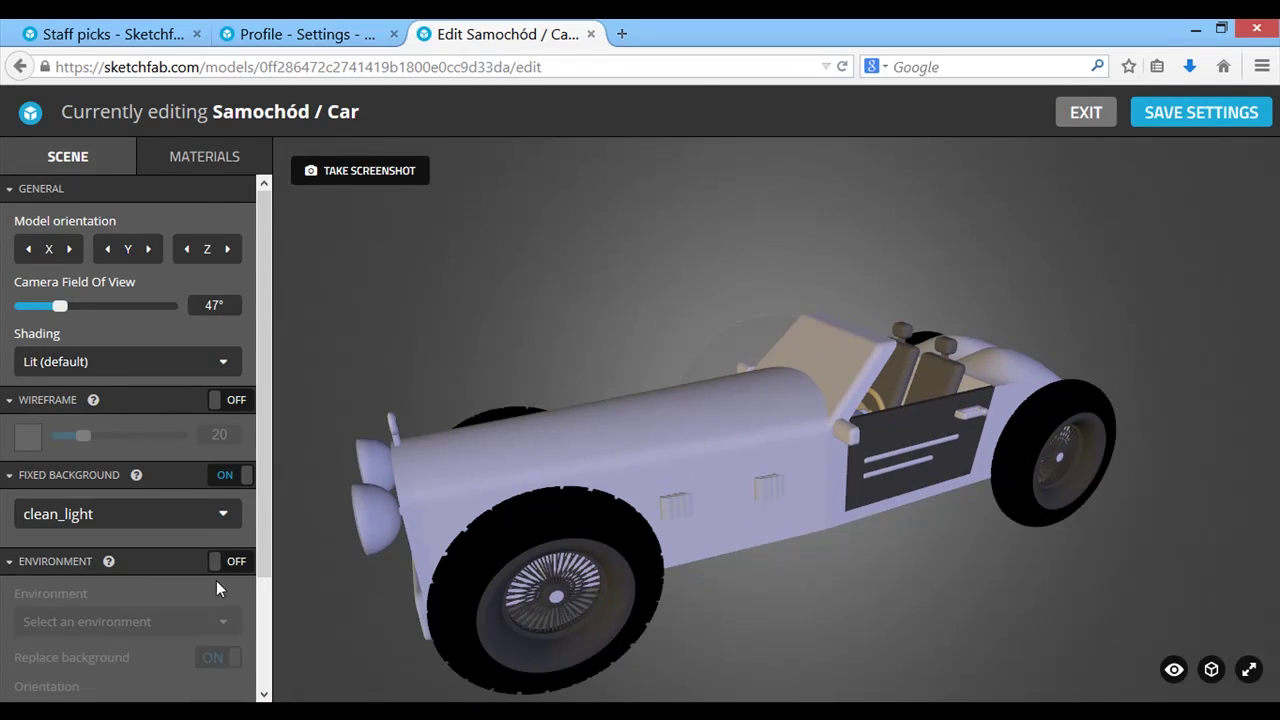
pyautogui.scroll(-2, 210, 430)
pyautogui.click(212, 430)
pyautogui.click(223, 491)
pyautogui.click(60, 648)
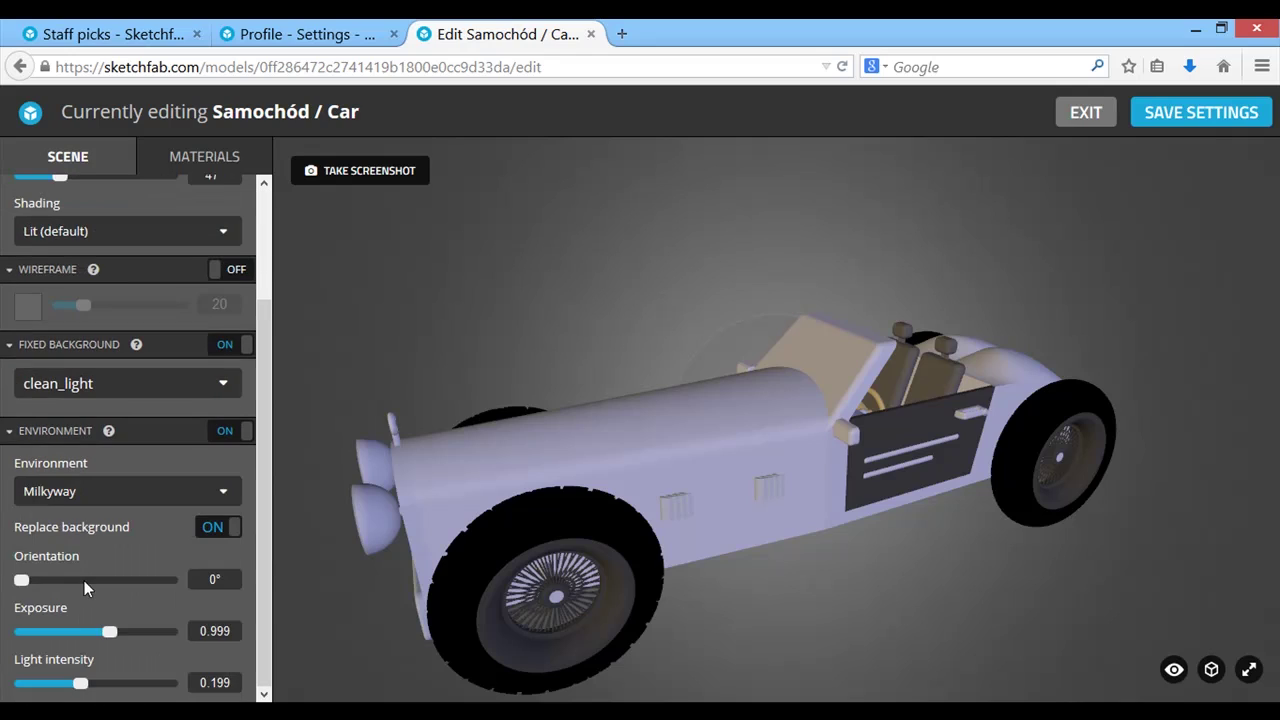
pyautogui.click(127, 491)
pyautogui.click(84, 570)
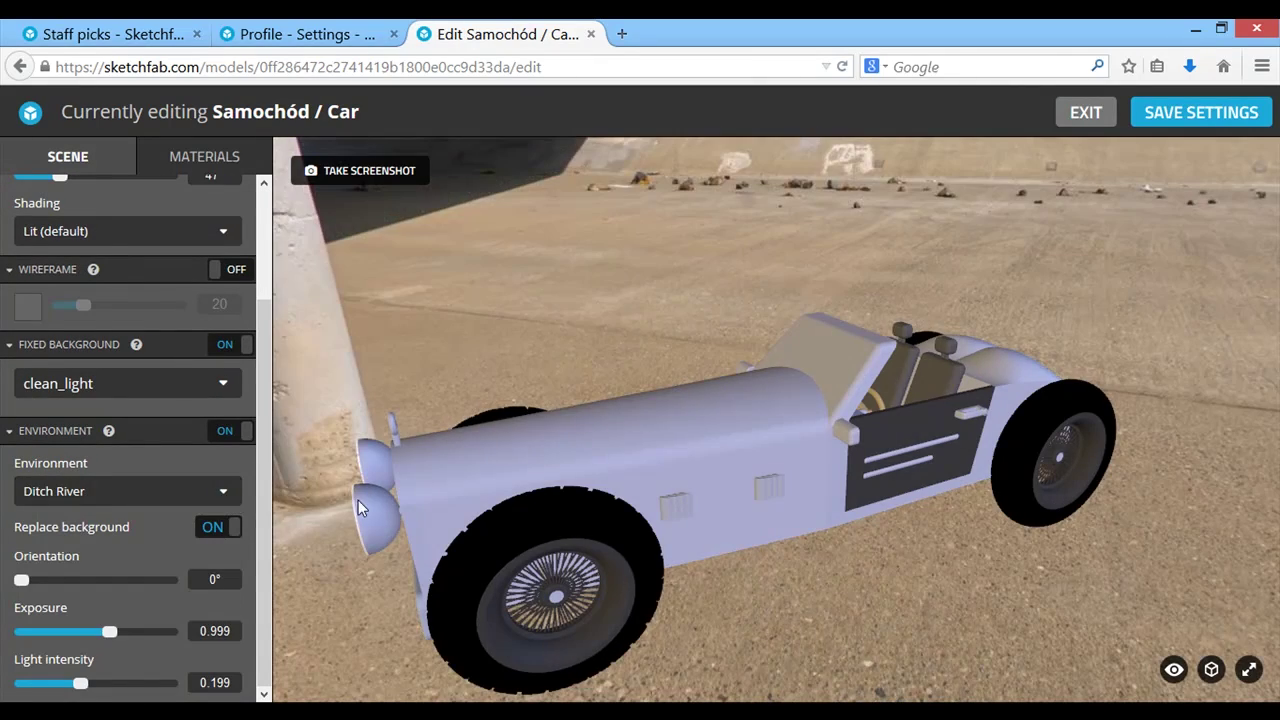
# Turn off background replacement for the environment and set its exposure to 0.584 and light intensity to 0.821
pyautogui.moveTo(497, 458); pyautogui.dragTo(488, 452)
pyautogui.moveTo(488, 452); pyautogui.dragTo(736, 415, button='right')
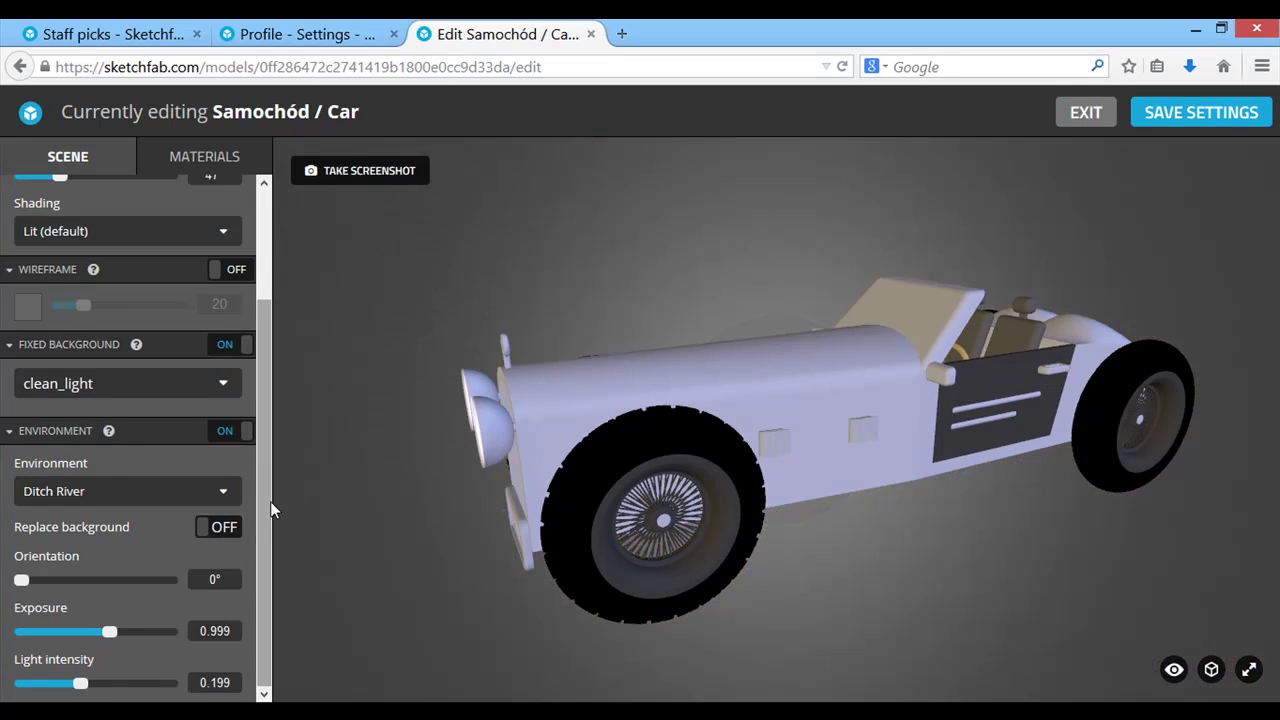
pyautogui.moveTo(109, 631); pyautogui.dragTo(99, 631)
pyautogui.moveTo(80, 683); pyautogui.dragTo(104, 683)
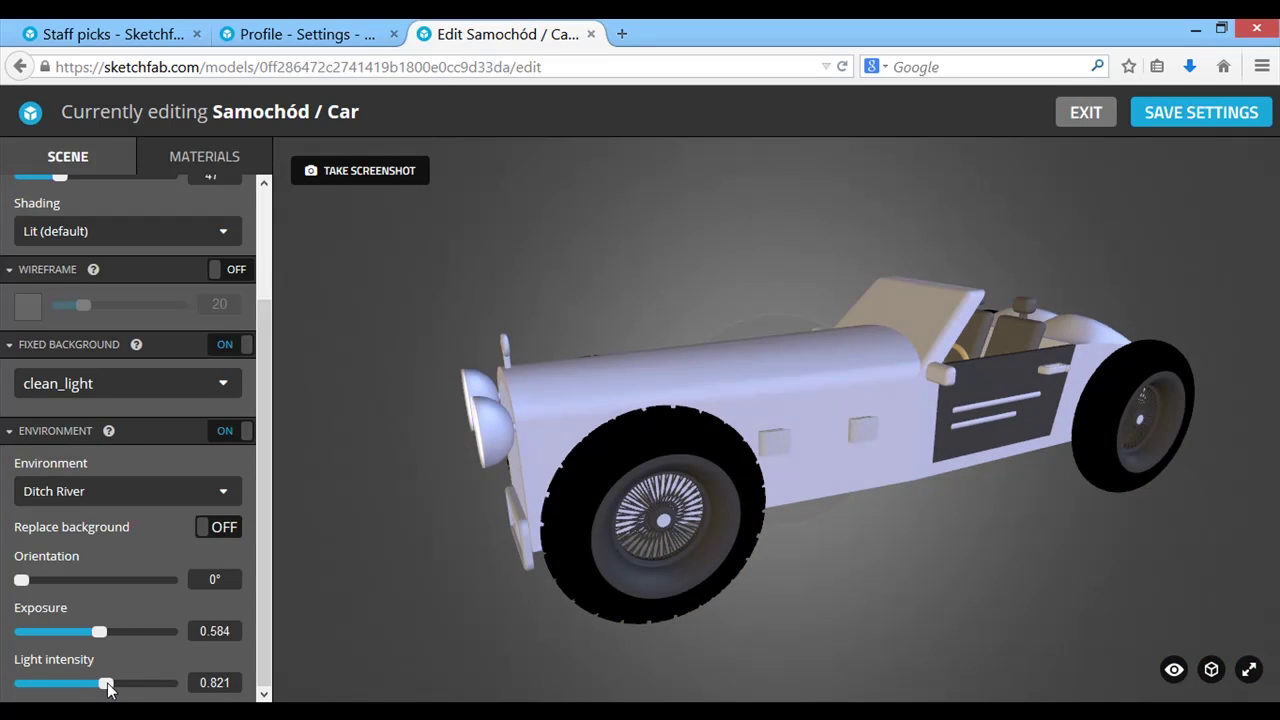
# Darken the car body's material_1 with diffuse 2, set its specular color to 48 and adjust its glossiness
pyautogui.click(204, 160)
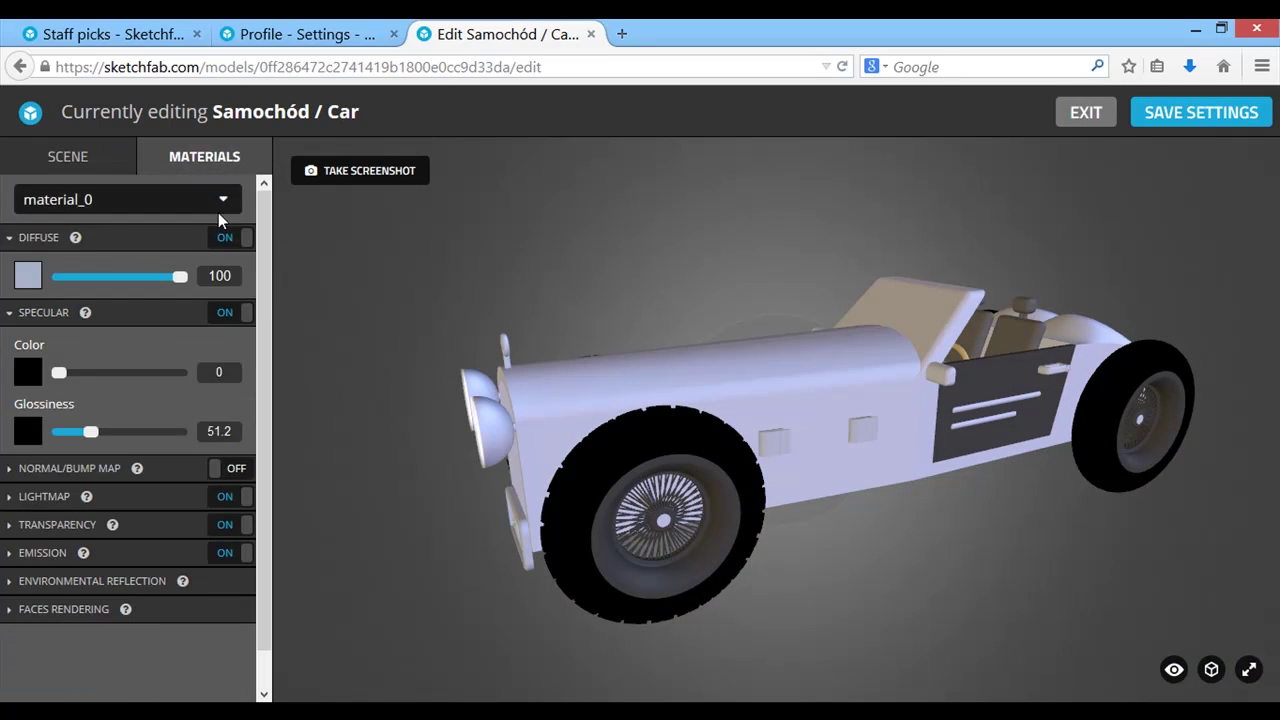
pyautogui.click(222, 200)
pyautogui.click(135, 259)
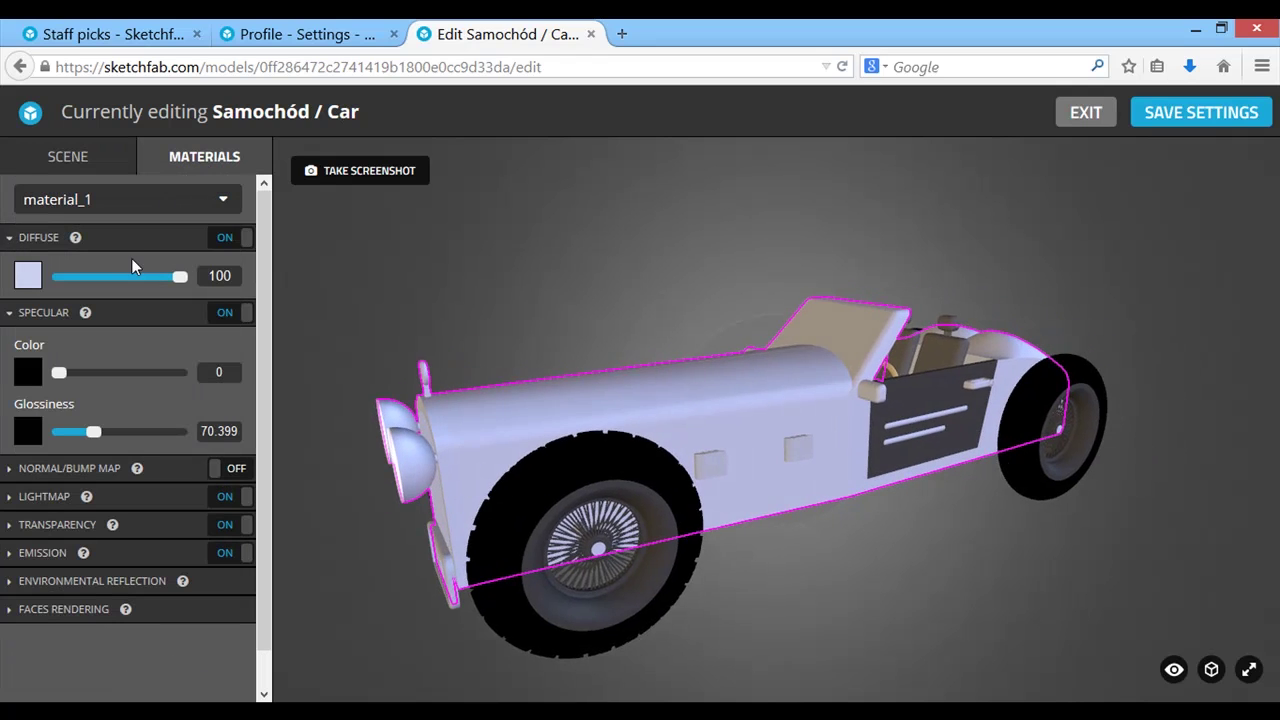
pyautogui.moveTo(182, 276); pyautogui.dragTo(55, 286)
pyautogui.moveTo(59, 372); pyautogui.dragTo(117, 372)
pyautogui.click(131, 432)
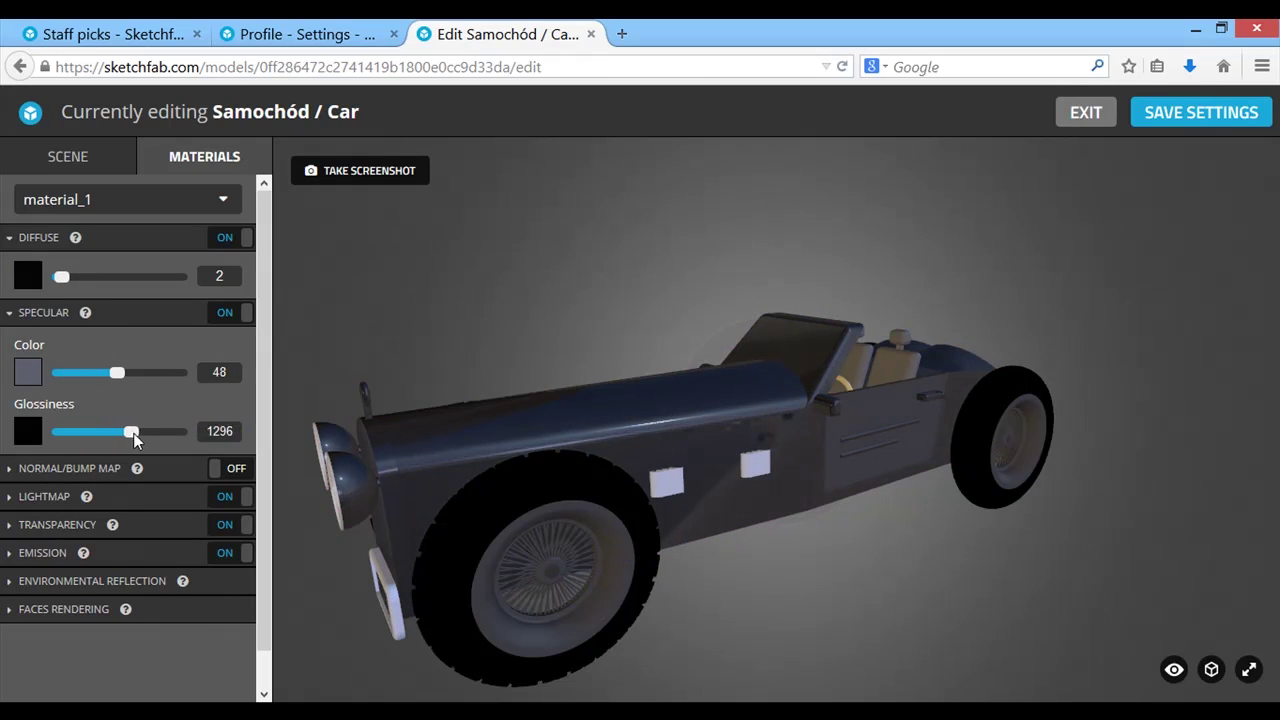
pyautogui.moveTo(131, 432); pyautogui.dragTo(104, 432)
# Go through the body material's map, lightmap, transparency and emission sections and reduce its environmental reflection
pyautogui.click(22, 468)
pyautogui.click(22, 468)
pyautogui.click(30, 496)
pyautogui.moveTo(111, 535); pyautogui.dragTo(109, 536)
pyautogui.click(42, 600)
pyautogui.click(42, 600)
pyautogui.click(50, 628)
pyautogui.moveTo(66, 692); pyautogui.dragTo(57, 693)
# Raise the body material's glossiness and lower its specular color
pyautogui.moveTo(262, 501); pyautogui.dragTo(262, 590)
pyautogui.click(85, 500)
pyautogui.click(85, 409)
pyautogui.moveTo(104, 395); pyautogui.dragTo(118, 395)
pyautogui.moveTo(121, 336); pyautogui.dragTo(83, 341)
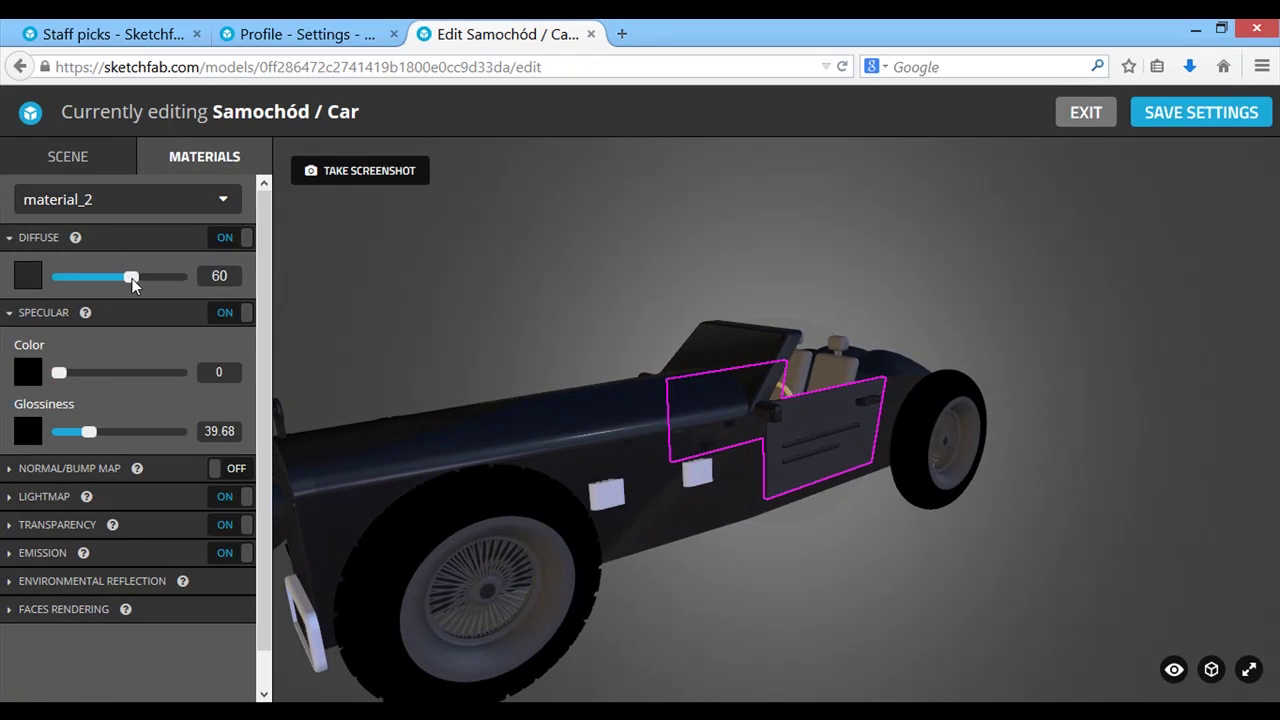
# Set the door panel's material_2 to diffuse 17 and specular color 32, and adjust its glossiness and environmental reflection
pyautogui.moveTo(52, 372); pyautogui.dragTo(101, 373)
pyautogui.moveTo(101, 276); pyautogui.dragTo(84, 276)
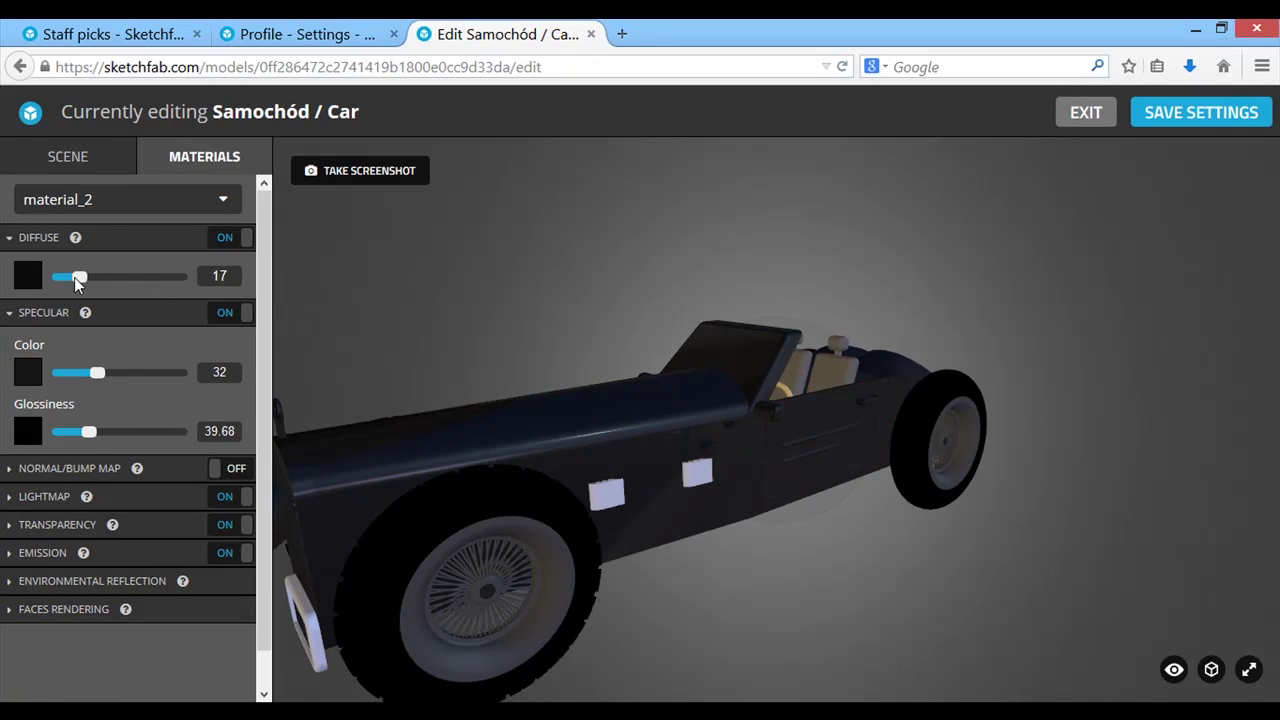
pyautogui.moveTo(89, 432); pyautogui.dragTo(117, 432)
pyautogui.click(50, 553)
pyautogui.click(40, 628)
pyautogui.moveTo(97, 693); pyautogui.dragTo(67, 693)
# Give the wheel rims' material_4 a strong specular color, adjust its diffuse level and increase its environmental reflection
pyautogui.doubleClick(500, 485)
pyautogui.moveTo(59, 372); pyautogui.dragTo(186, 372)
pyautogui.moveTo(180, 276); pyautogui.dragTo(52, 276)
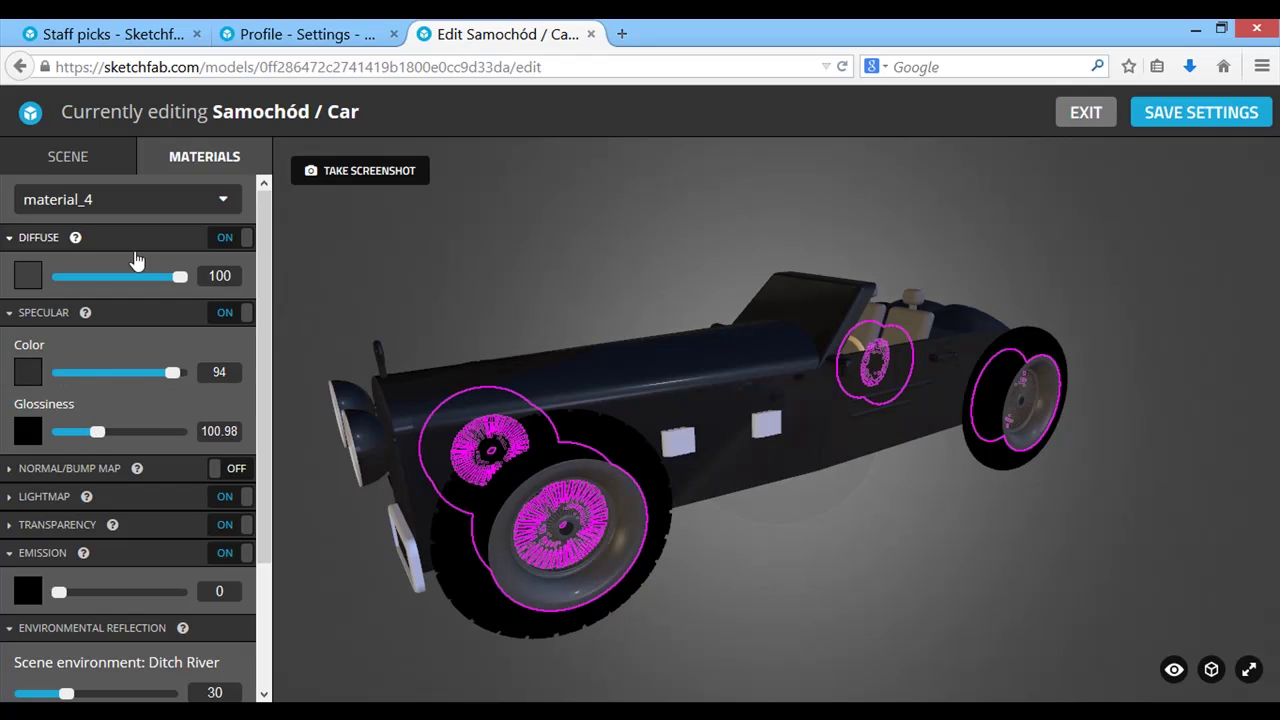
pyautogui.scroll(-2, 200, 450)
pyautogui.moveTo(66, 595); pyautogui.dragTo(103, 595)
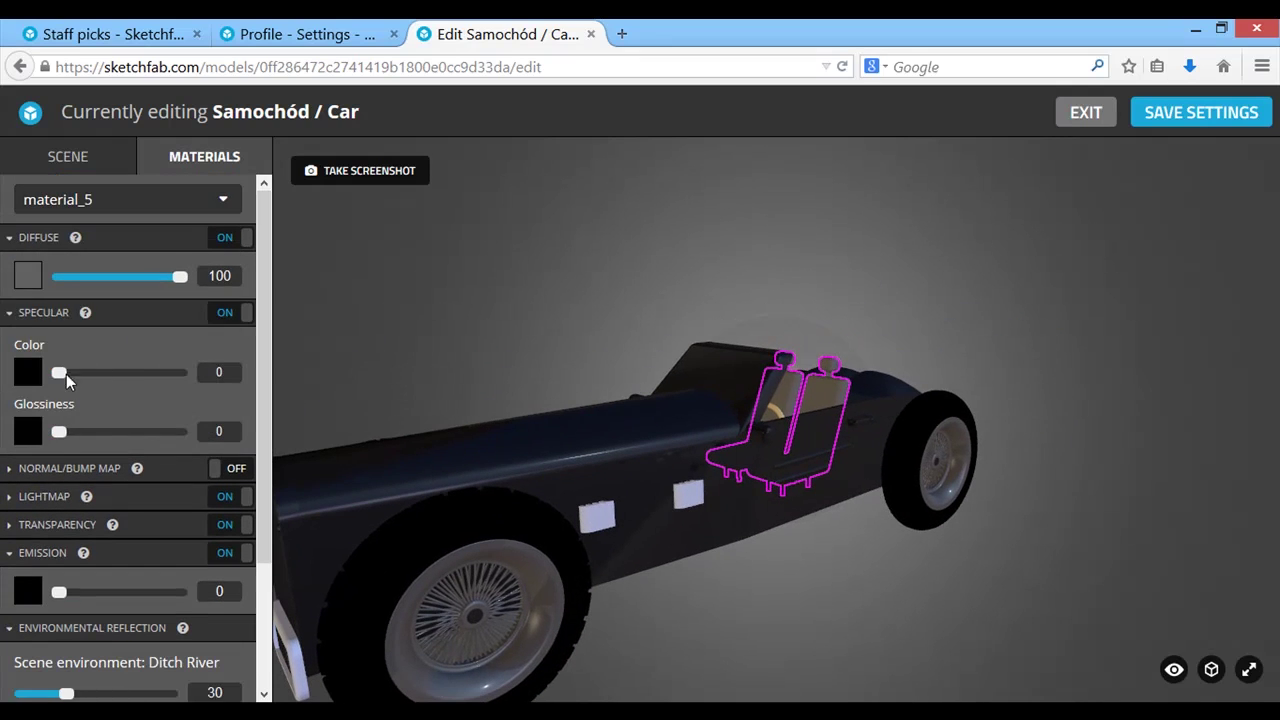
# Raise the specular color, glossiness and emission of the seats' material_5
pyautogui.moveTo(66, 374); pyautogui.dragTo(180, 372)
pyautogui.moveTo(49, 436); pyautogui.dragTo(94, 431)
pyautogui.moveTo(59, 591); pyautogui.dragTo(110, 593)
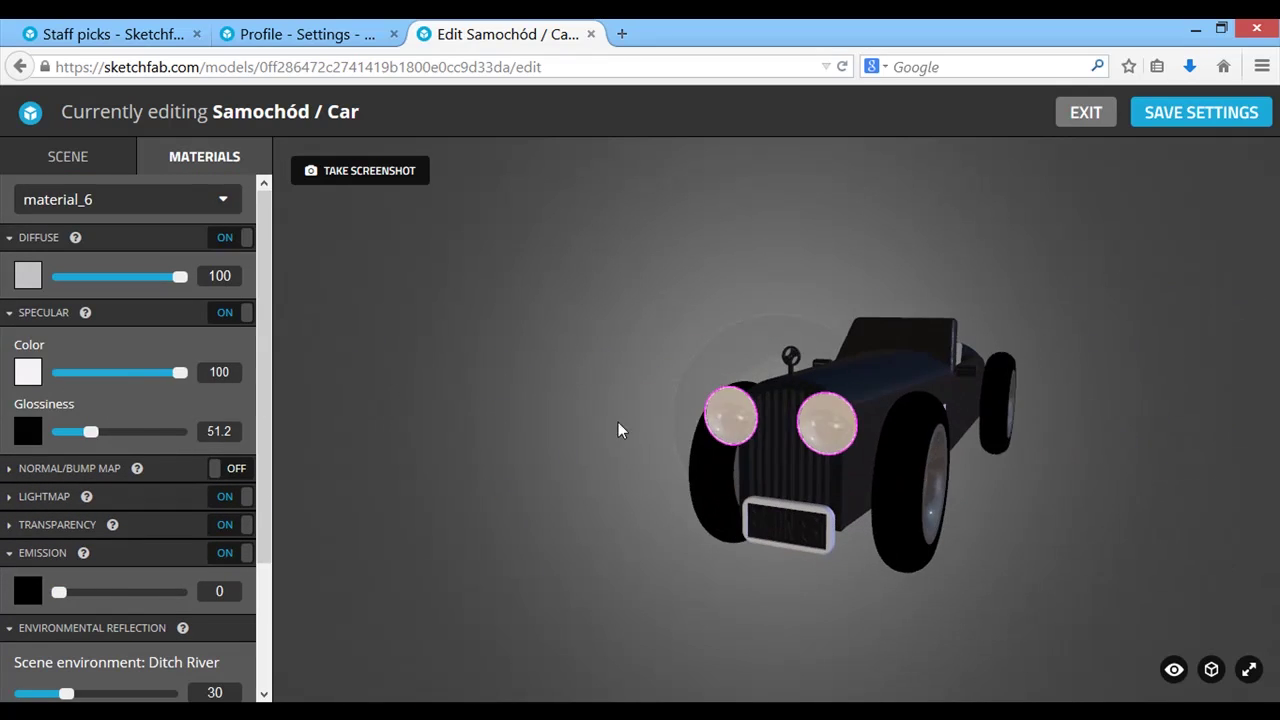
# Raise the specular color of the steering wheel's material_7 to its maximum and increase its glossiness
pyautogui.scroll(-2, 130, 400)
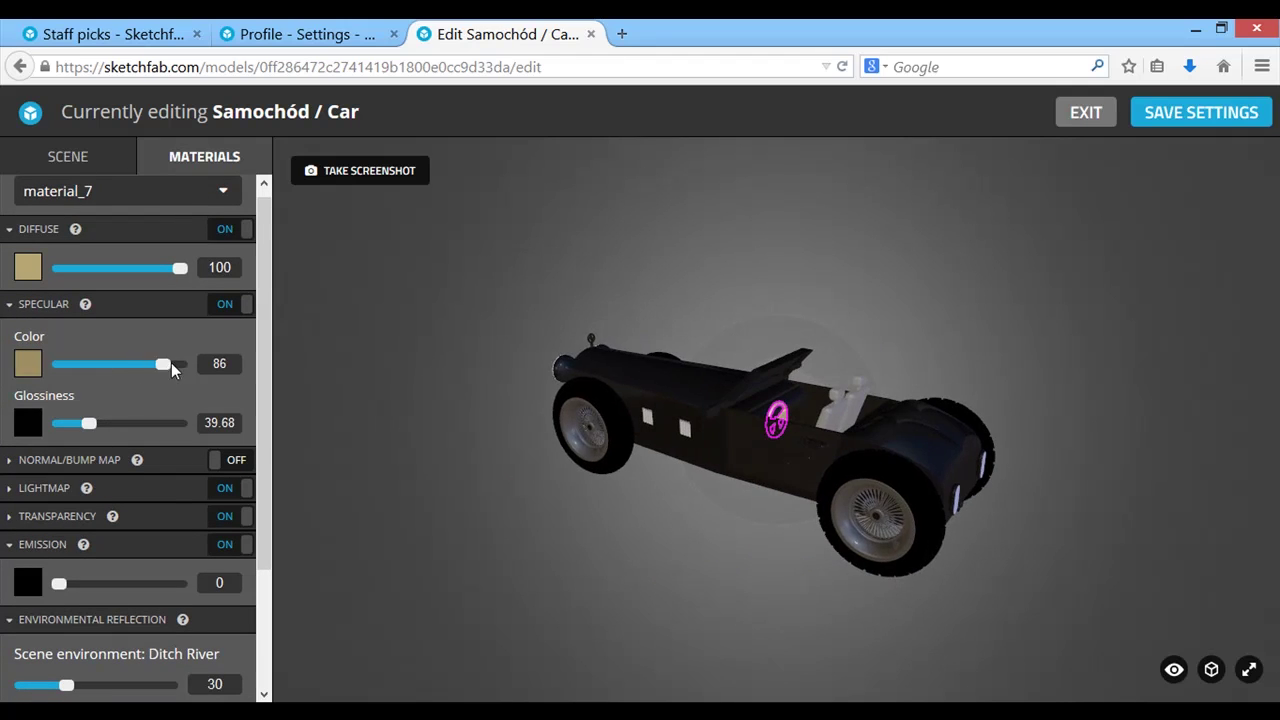
pyautogui.moveTo(171, 364); pyautogui.dragTo(185, 364)
pyautogui.click(111, 423)
pyautogui.moveTo(470, 430); pyautogui.dragTo(560, 440)
# Rework the door panel's material_2 with diffuse 16, specular color 50 and glossiness 153.522
pyautogui.moveTo(265, 245); pyautogui.dragTo(266, 236)
pyautogui.click(223, 199)
pyautogui.click(229, 272)
pyautogui.moveTo(180, 276); pyautogui.dragTo(57, 276)
pyautogui.moveTo(89, 374); pyautogui.dragTo(119, 372)
pyautogui.moveTo(118, 432); pyautogui.dragTo(99, 433)
pyautogui.scroll(-2, 99, 433)
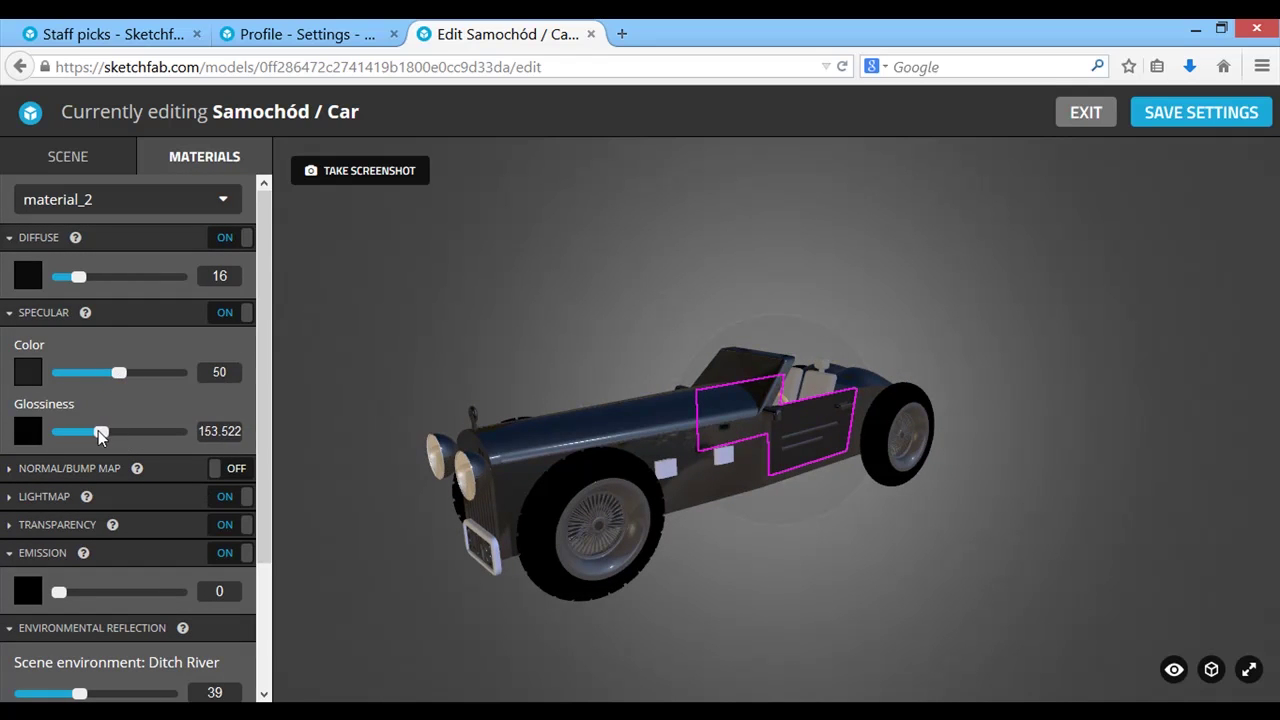
# Fine-tune the door material's glossiness and emission, and reduce its environmental reflection
pyautogui.moveTo(98, 431); pyautogui.dragTo(104, 431)
pyautogui.moveTo(80, 693)
pyautogui.mouseDown()
pyautogui.moveTo(94, 693)
pyautogui.moveTo(67, 693)
pyautogui.mouseUp()
pyautogui.moveTo(104, 430); pyautogui.dragTo(102, 431)
pyautogui.moveTo(59, 592); pyautogui.dragTo(61, 593)
# Set the camera field of view to 35°, save the car's 3D settings and leave the editor
pyautogui.moveTo(792, 581)
pyautogui.mouseDown()
pyautogui.moveTo(765, 594)
pyautogui.moveTo(794, 590)
pyautogui.mouseUp()
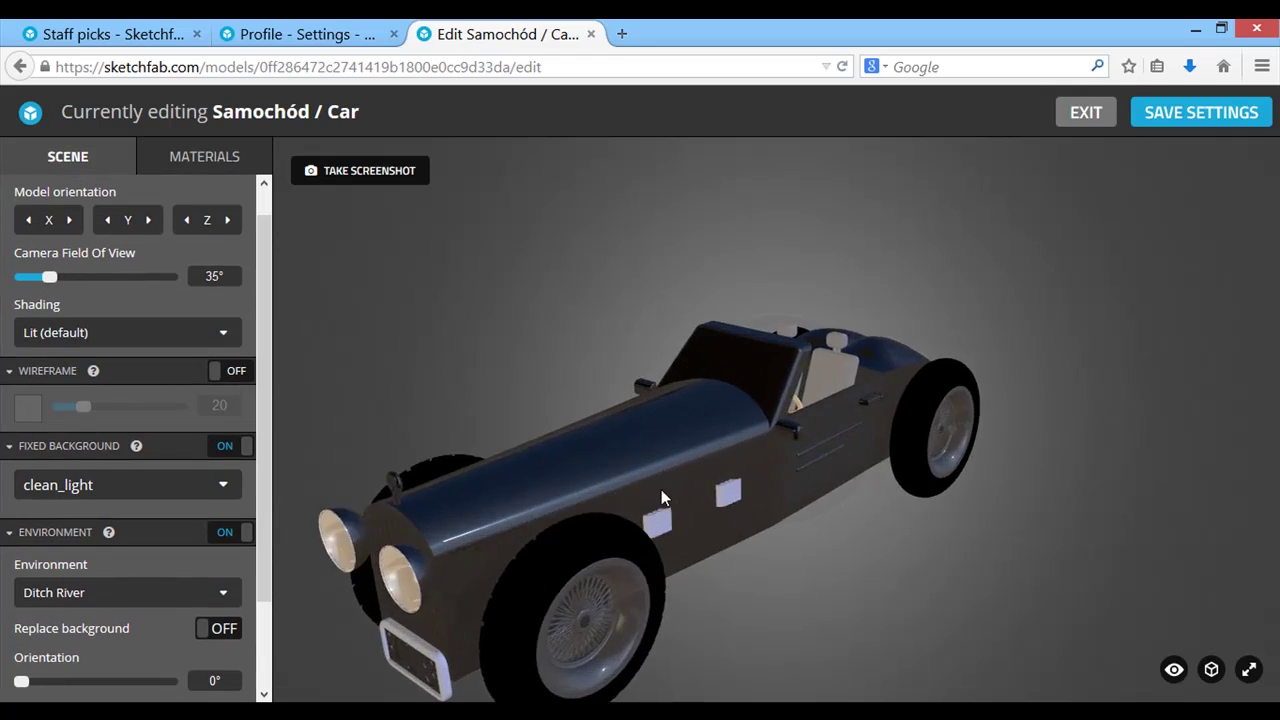
pyautogui.moveTo(661, 489); pyautogui.dragTo(682, 471)
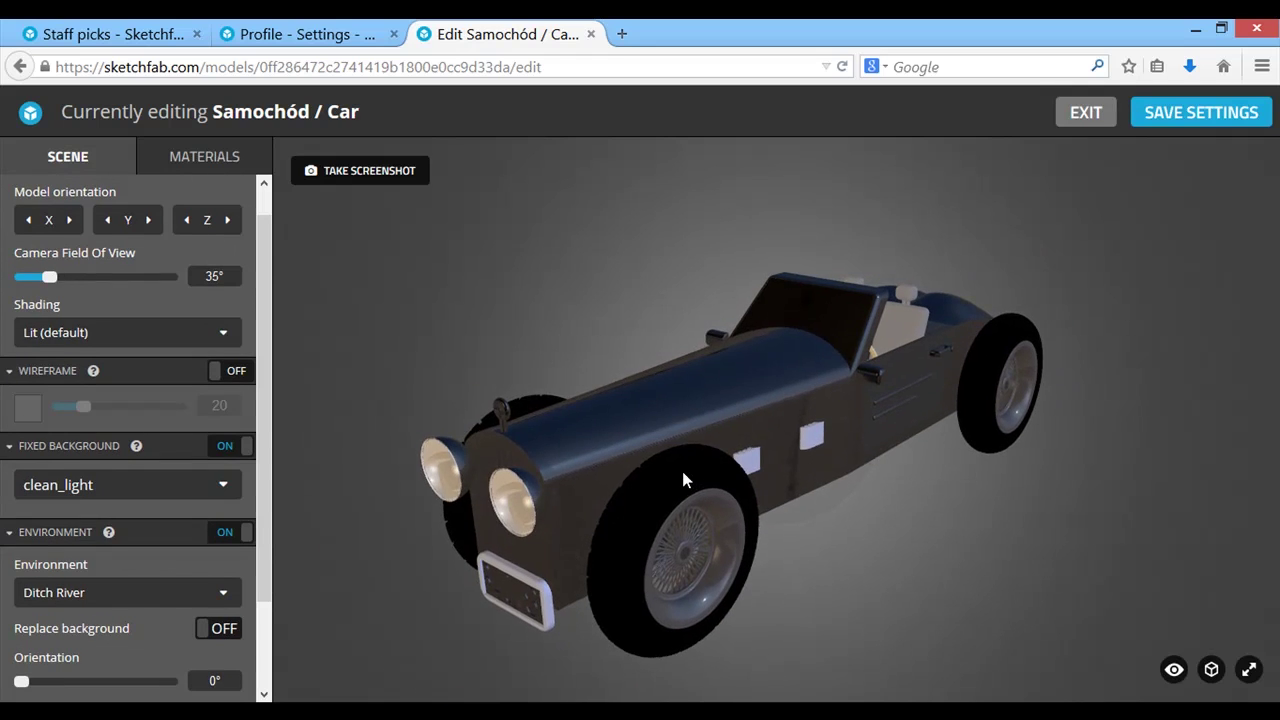
pyautogui.click(1205, 118)
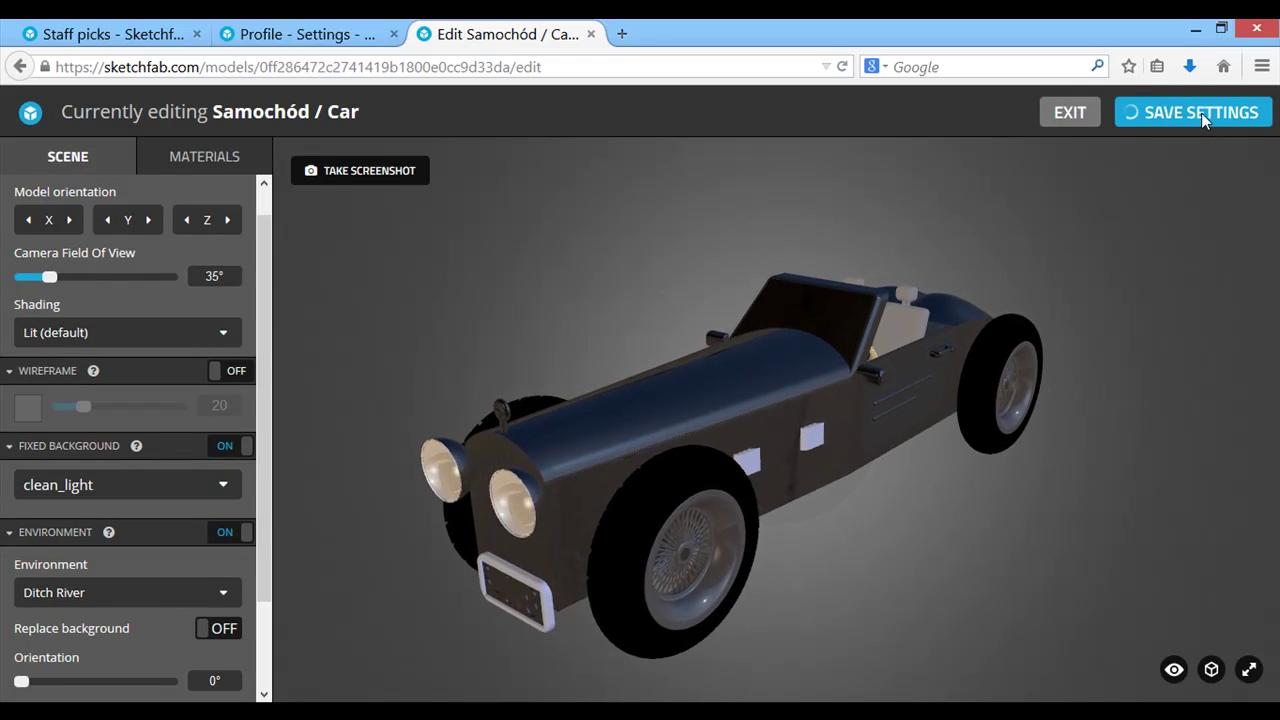
pyautogui.click(1068, 114)
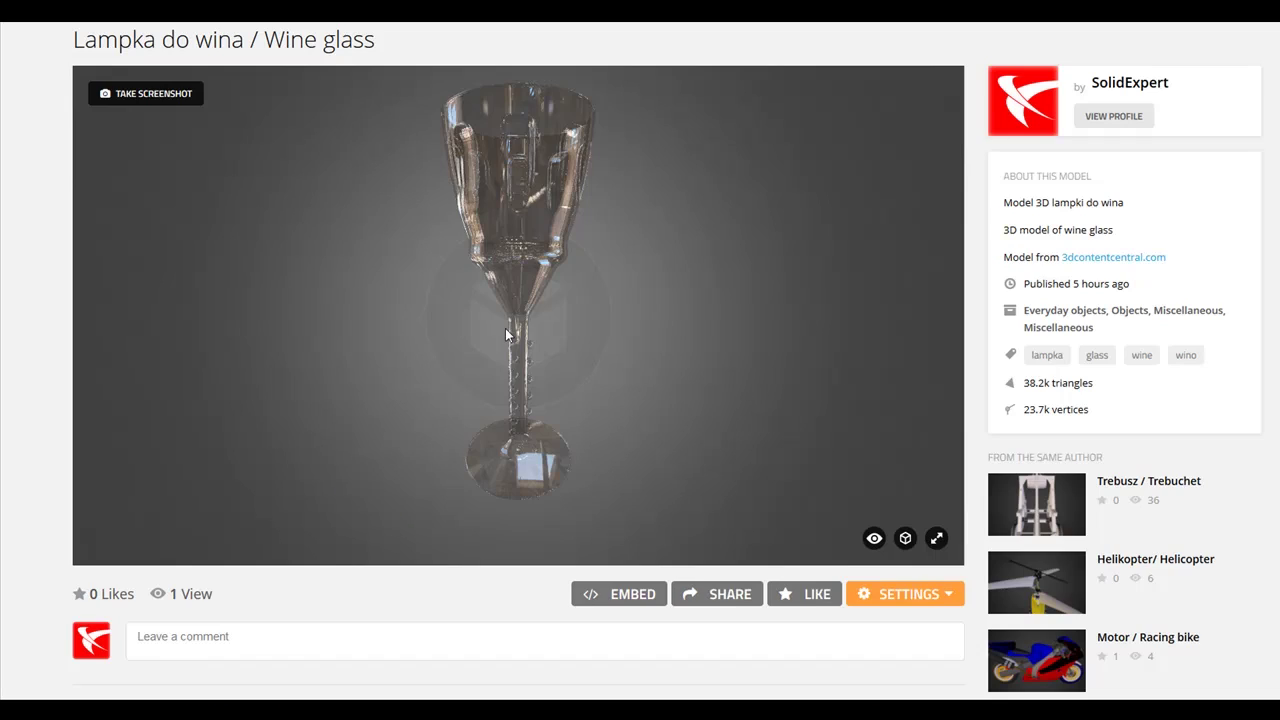
# Inspect the wine glass model and the published car model in their page viewers
pyautogui.moveTo(496, 225); pyautogui.dragTo(815, 270)
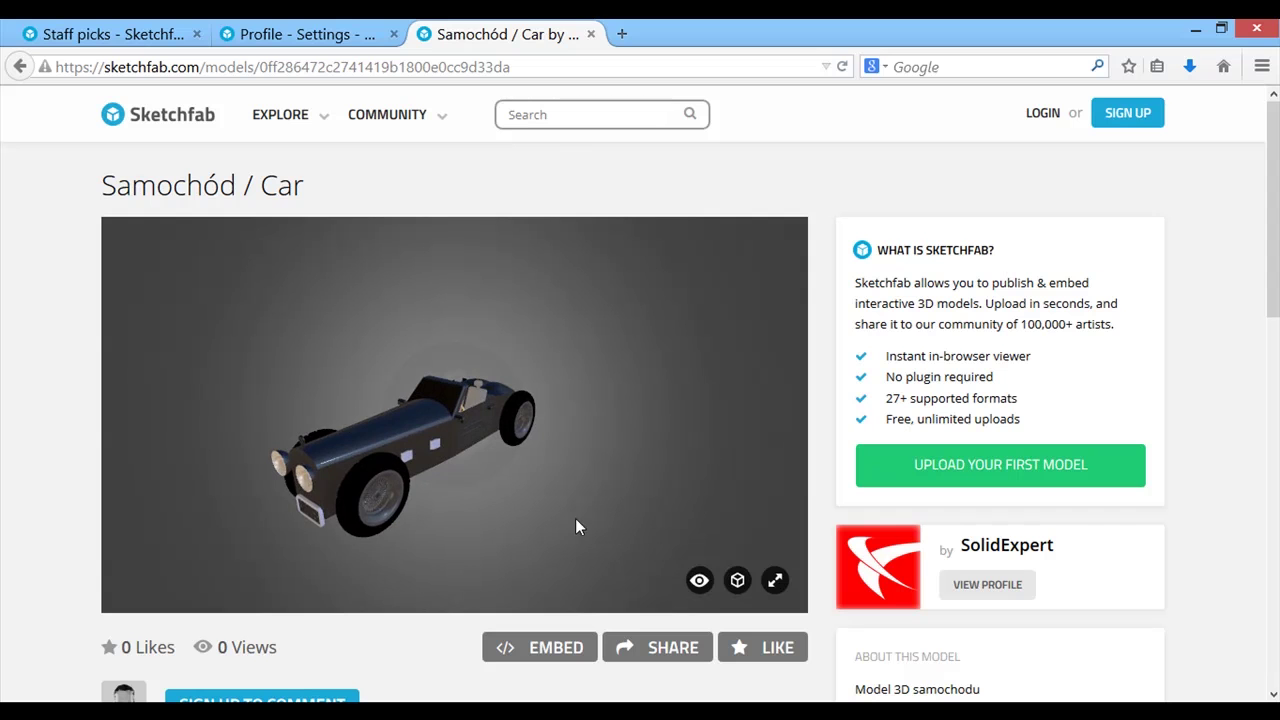
pyautogui.moveTo(574, 526)
pyautogui.mouseDown()
pyautogui.moveTo(480, 526)
pyautogui.moveTo(560, 515)
pyautogui.moveTo(548, 534)
pyautogui.moveTo(571, 527)
pyautogui.mouseUp()
pyautogui.scroll(3, 466, 501)
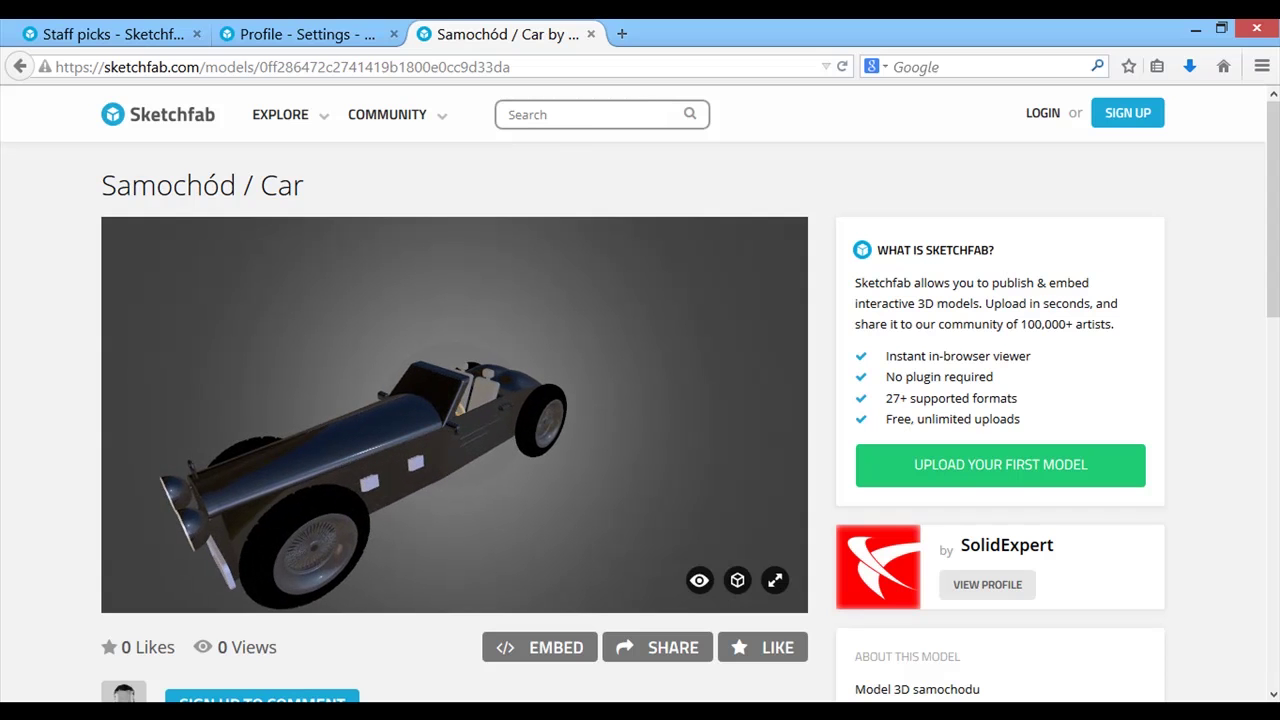
pyautogui.scroll(-3, 1275, 318)
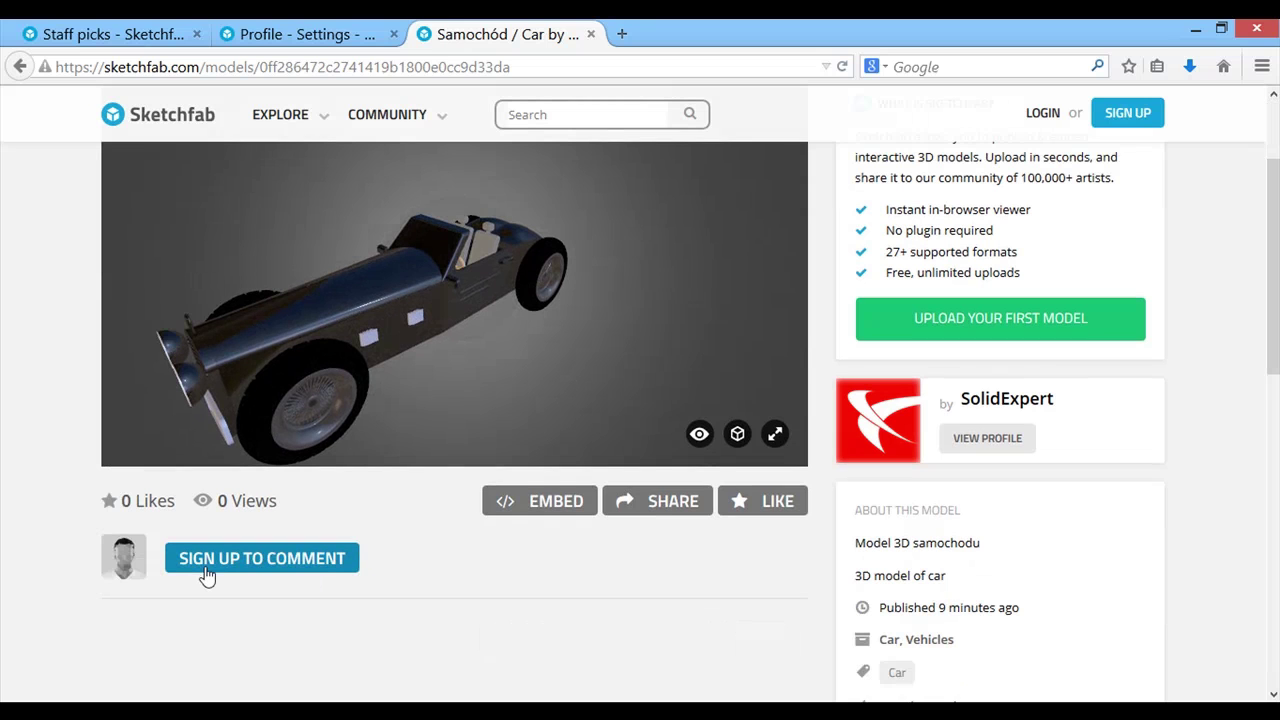
# Check the car model's sharing options, select its direct link and close them again
pyautogui.click(656, 502)
pyautogui.moveTo(672, 309); pyautogui.dragTo(450, 311)
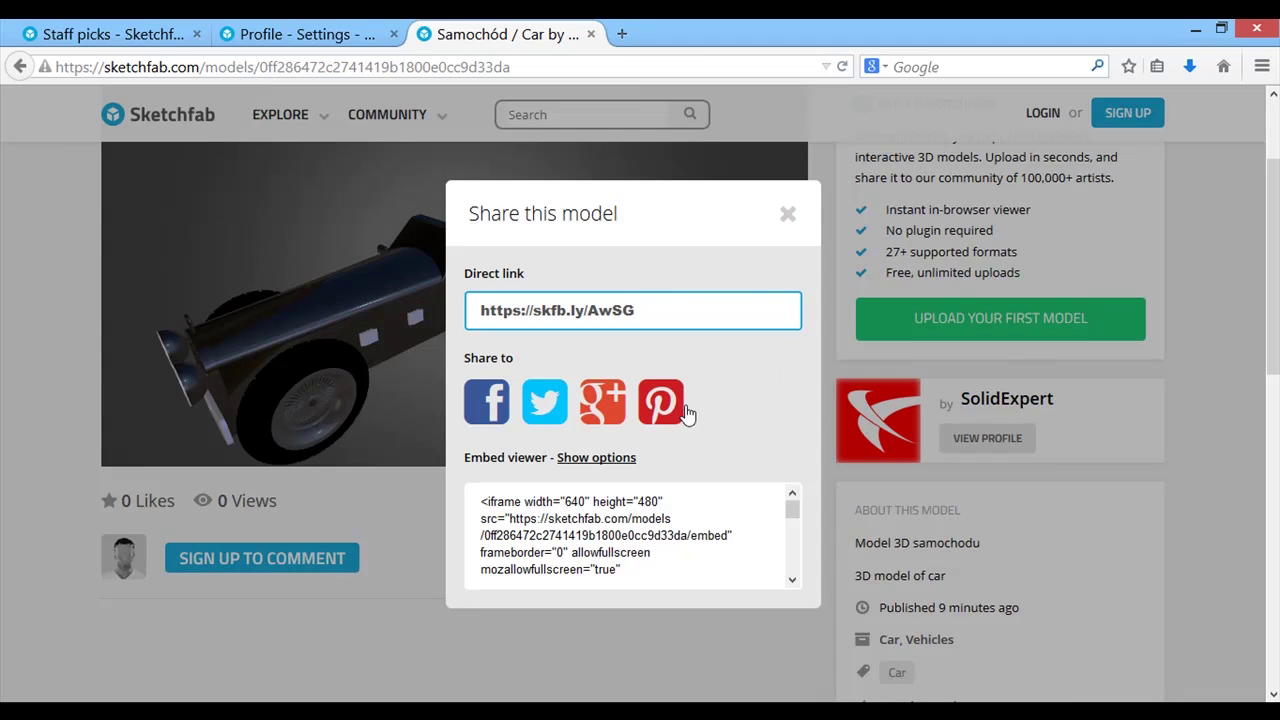
pyautogui.click(798, 212)
# Copy the embed viewer code of the published car model
pyautogui.click(568, 506)
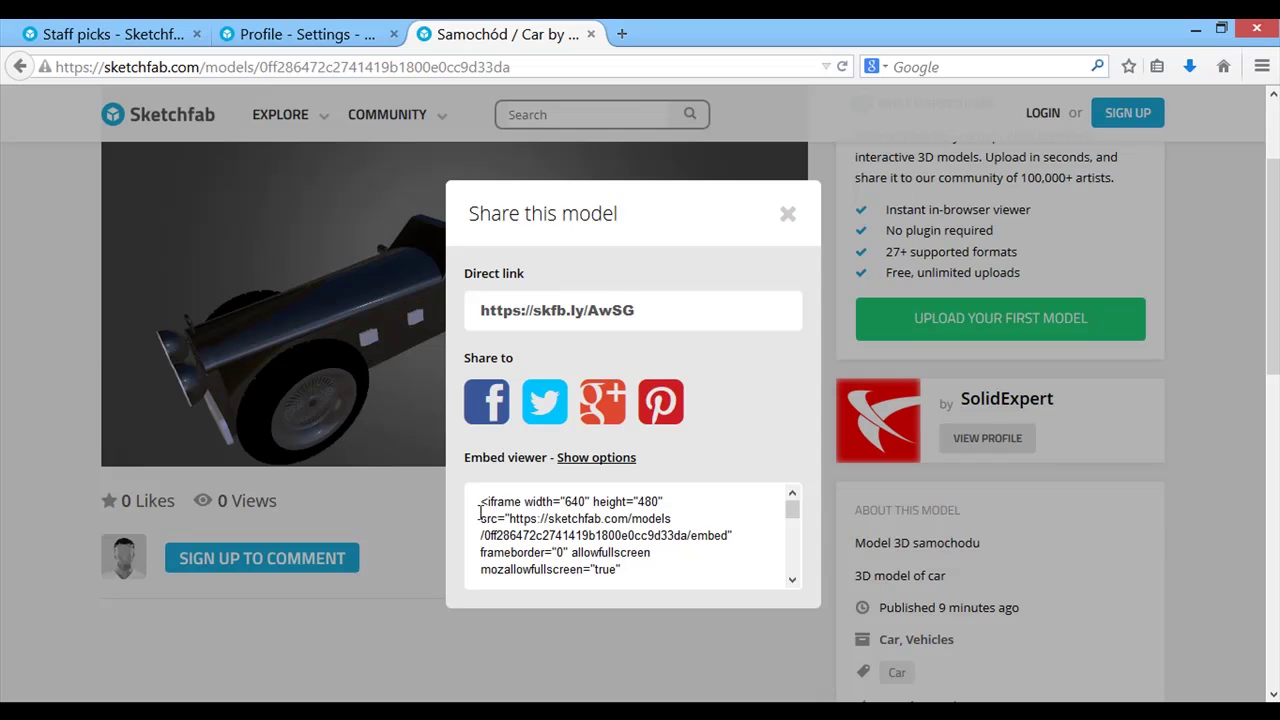
pyautogui.moveTo(484, 501); pyautogui.dragTo(692, 638)
pyautogui.hotkey('ctrl', 'c')
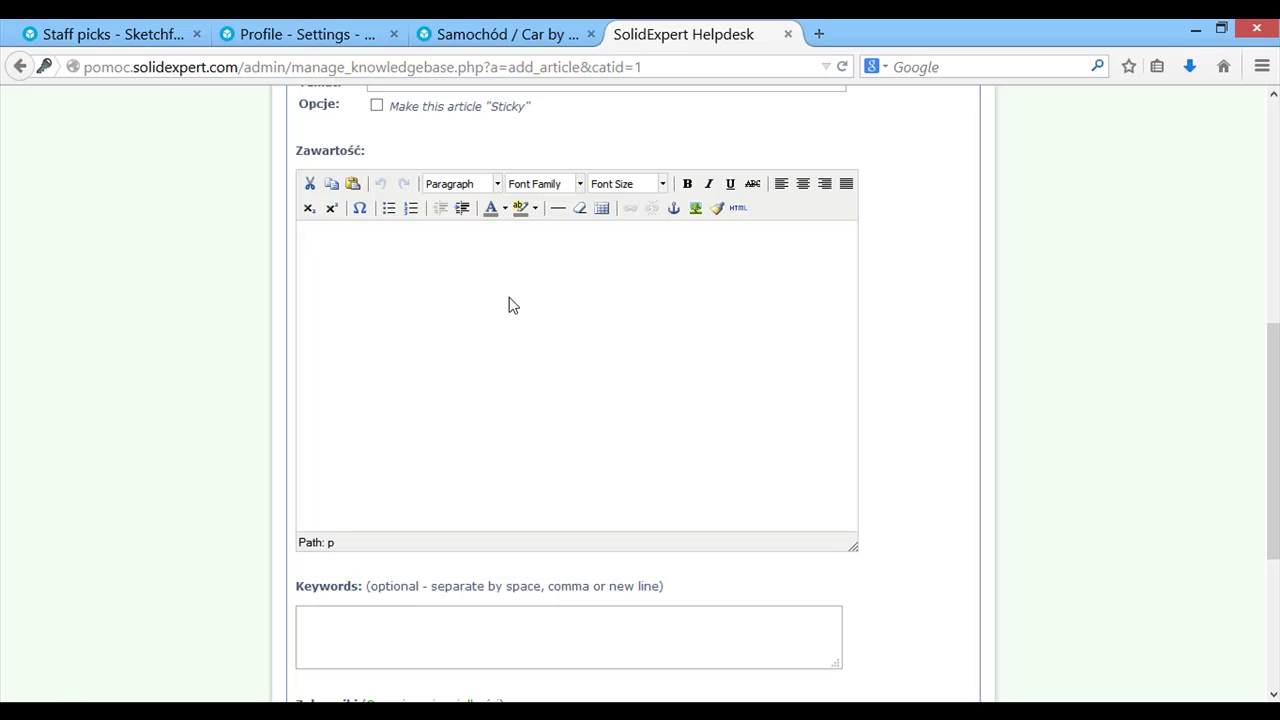
# Switch to the SolidExpert Helpdesk article and insert the copied embed code into the content's HTML source
pyautogui.click(726, 208)
pyautogui.hotkey('ctrl', 'v')
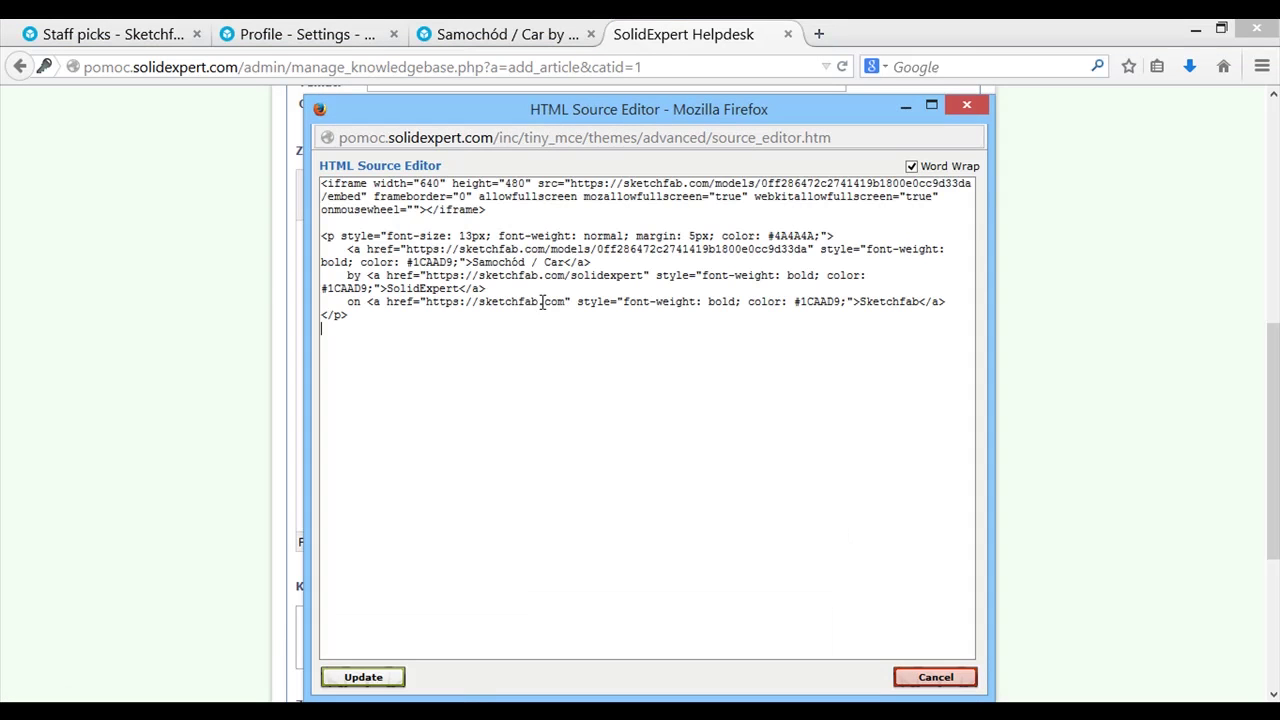
pyautogui.click(365, 678)
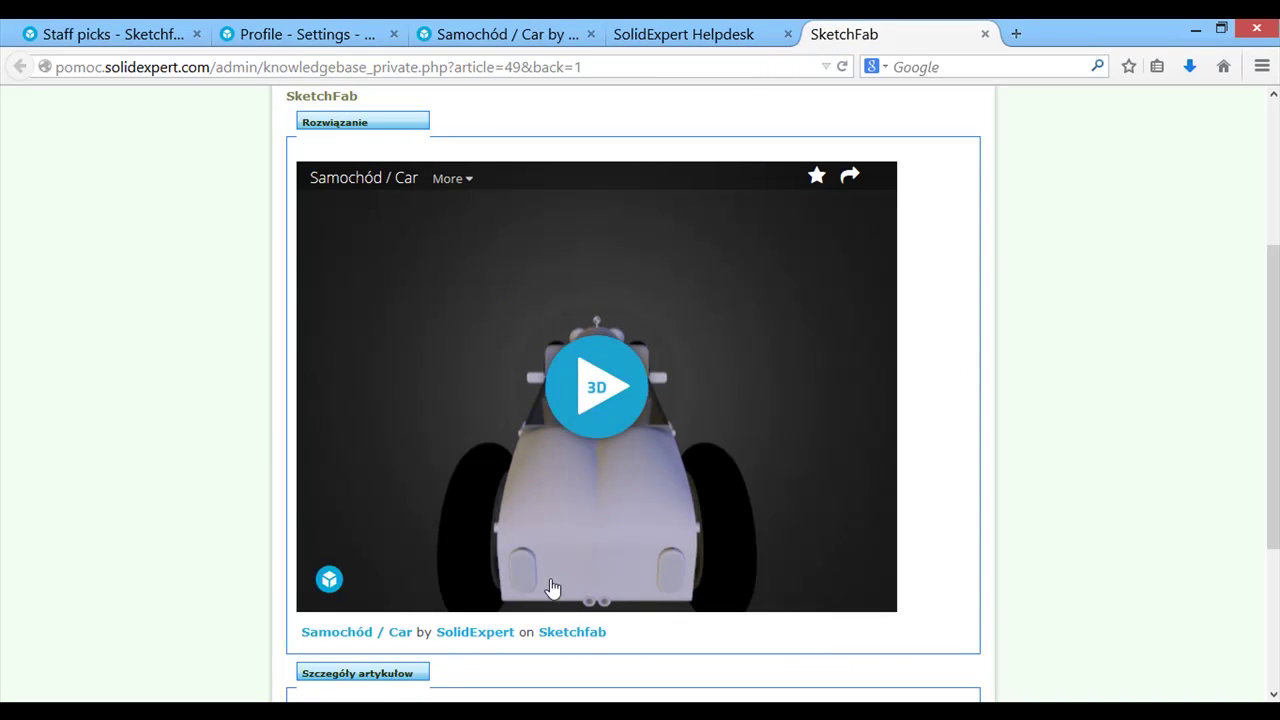
# Load the embedded 3D car in the SketchFab helpdesk article and view it from another angle
pyautogui.click(607, 400)
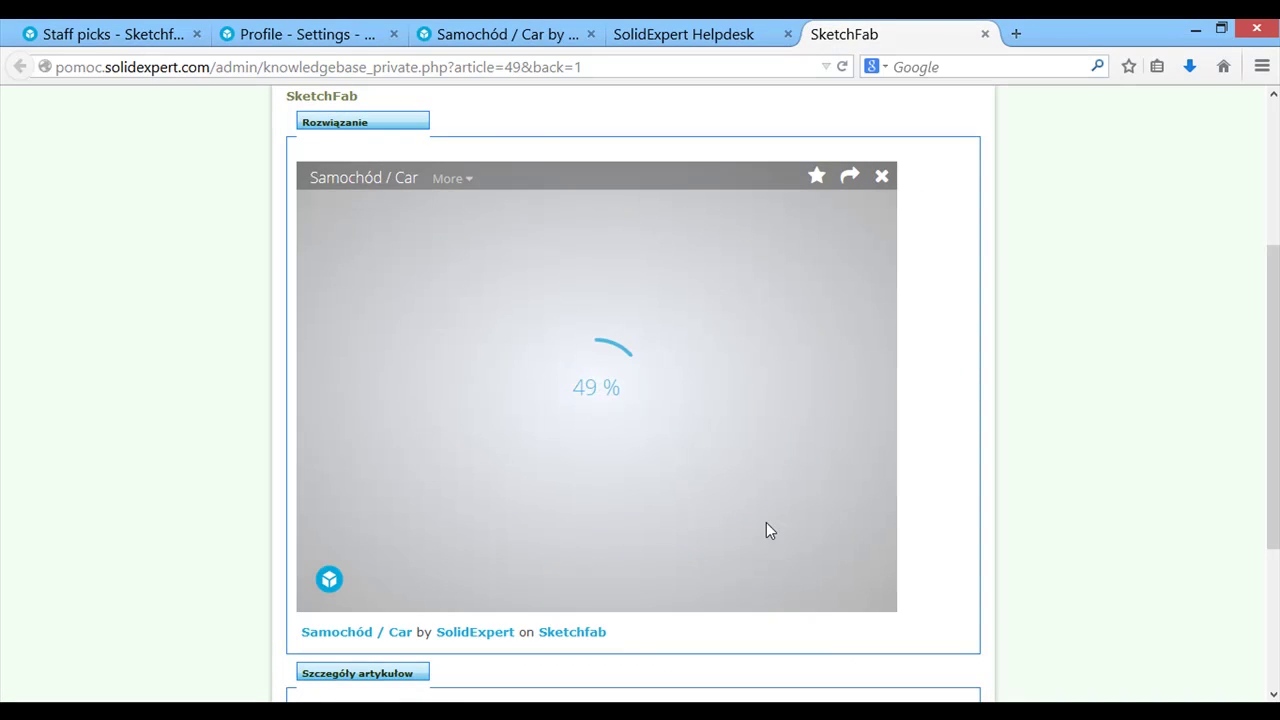
pyautogui.moveTo(620, 524)
pyautogui.mouseDown()
pyautogui.moveTo(883, 434)
pyautogui.moveTo(680, 326)
pyautogui.moveTo(634, 580)
pyautogui.moveTo(726, 497)
pyautogui.moveTo(477, 477)
pyautogui.mouseUp()
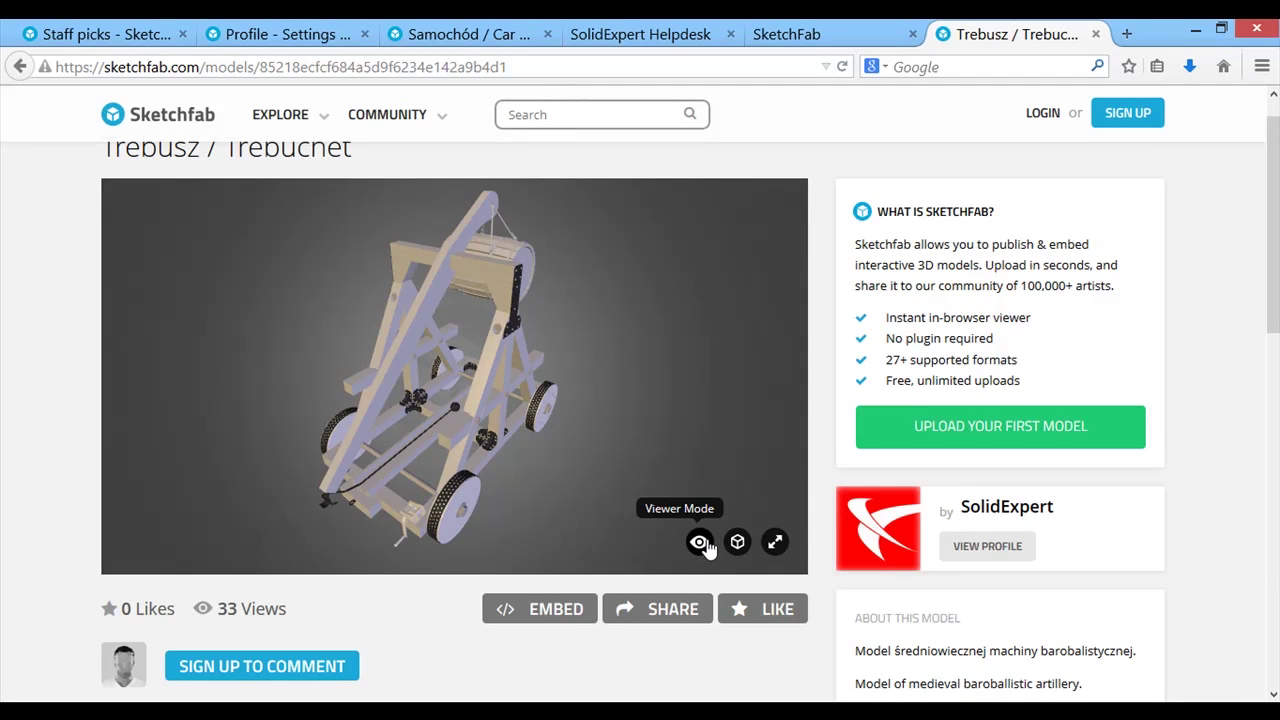
# Choose the Orbit viewer mode for the trebuchet model and examine its frame and throwing arm up close
pyautogui.click(704, 543)
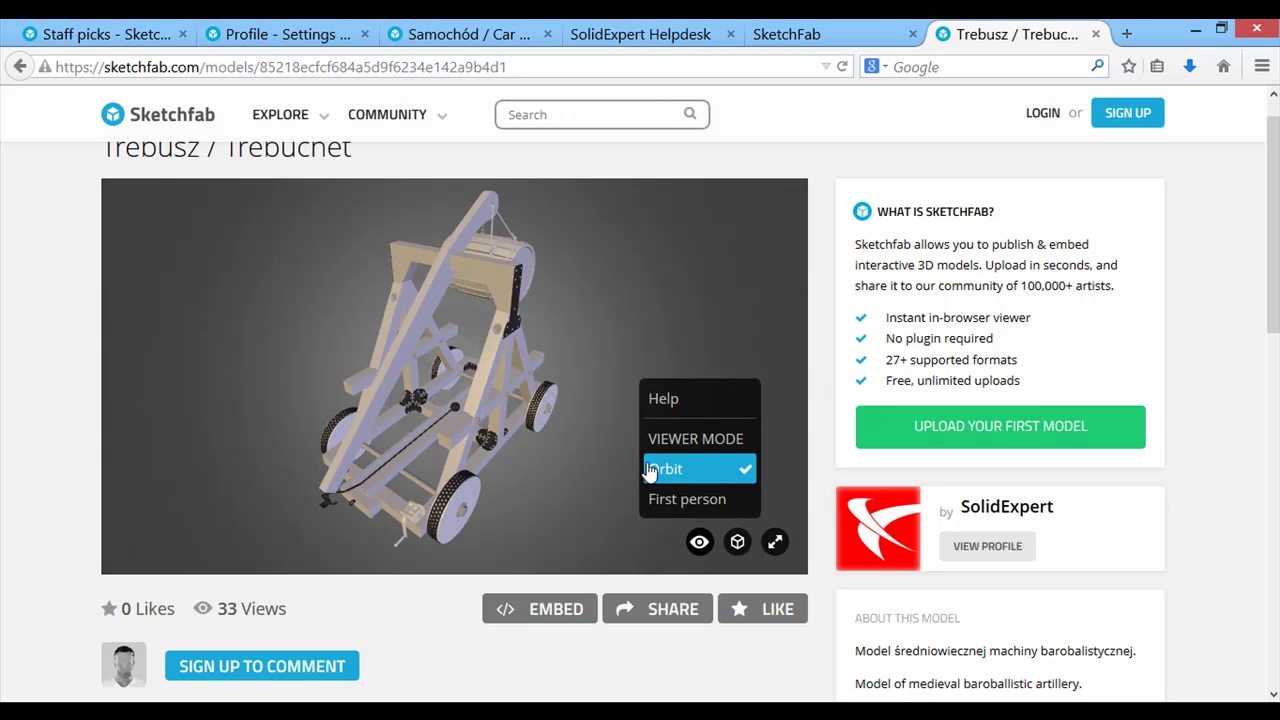
pyautogui.click(666, 467)
pyautogui.moveTo(599, 476)
pyautogui.mouseDown()
pyautogui.moveTo(452, 469)
pyautogui.moveTo(563, 466)
pyautogui.moveTo(589, 354)
pyautogui.moveTo(586, 465)
pyautogui.moveTo(381, 393)
pyautogui.moveTo(546, 396)
pyautogui.moveTo(510, 415)
pyautogui.mouseUp()
pyautogui.click(700, 545)
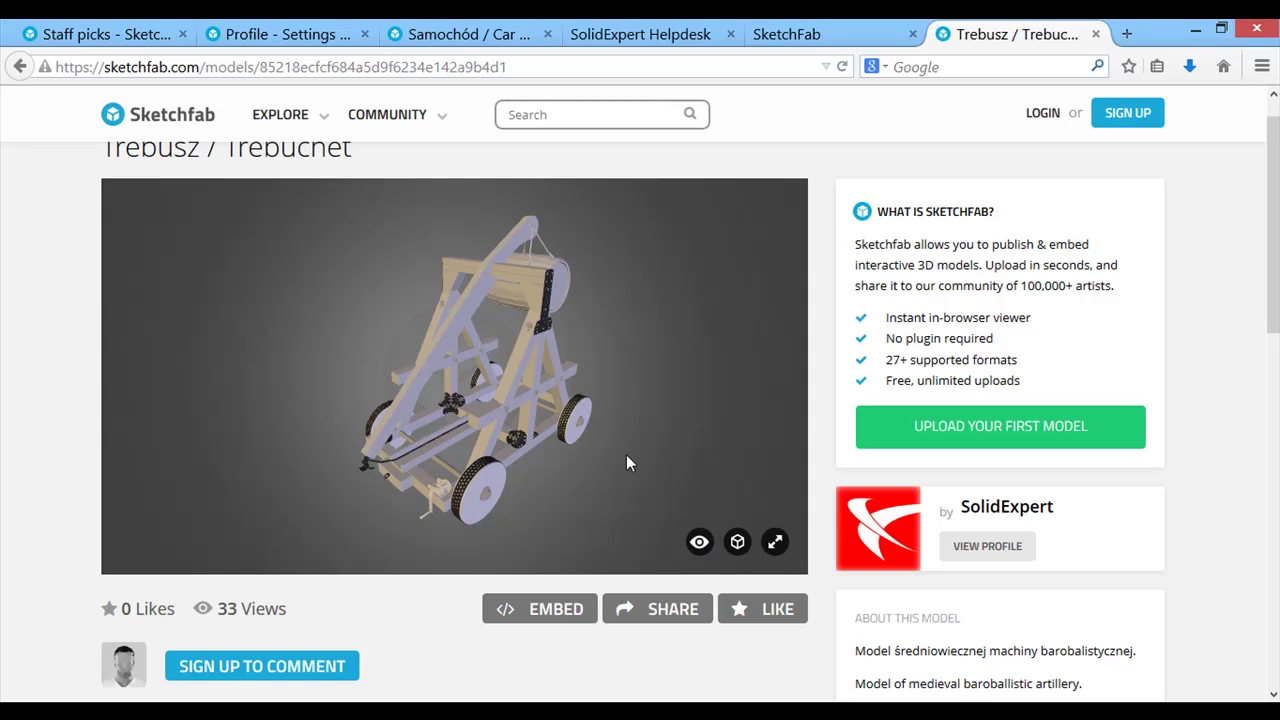
pyautogui.scroll(5, 605, 447)
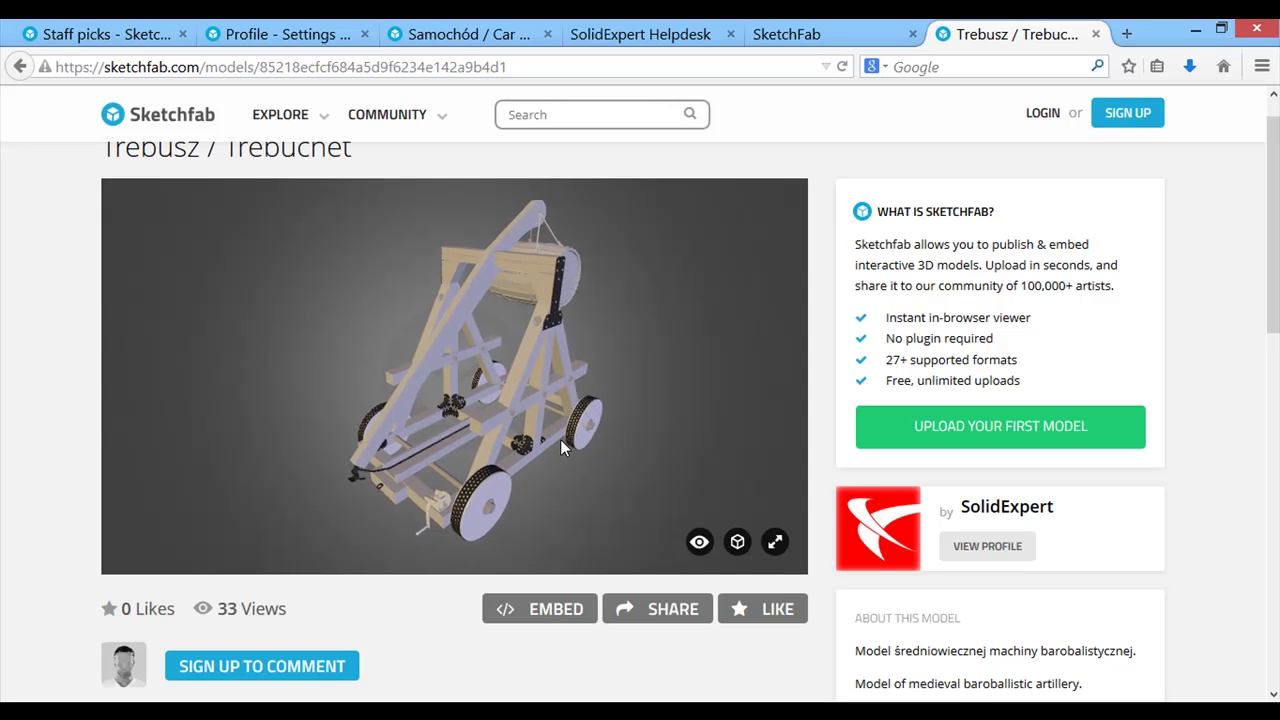
pyautogui.moveTo(549, 351)
pyautogui.mouseDown()
pyautogui.moveTo(463, 354)
pyautogui.moveTo(551, 320)
pyautogui.moveTo(544, 297)
pyautogui.mouseUp()
pyautogui.scroll(4, 552, 351)
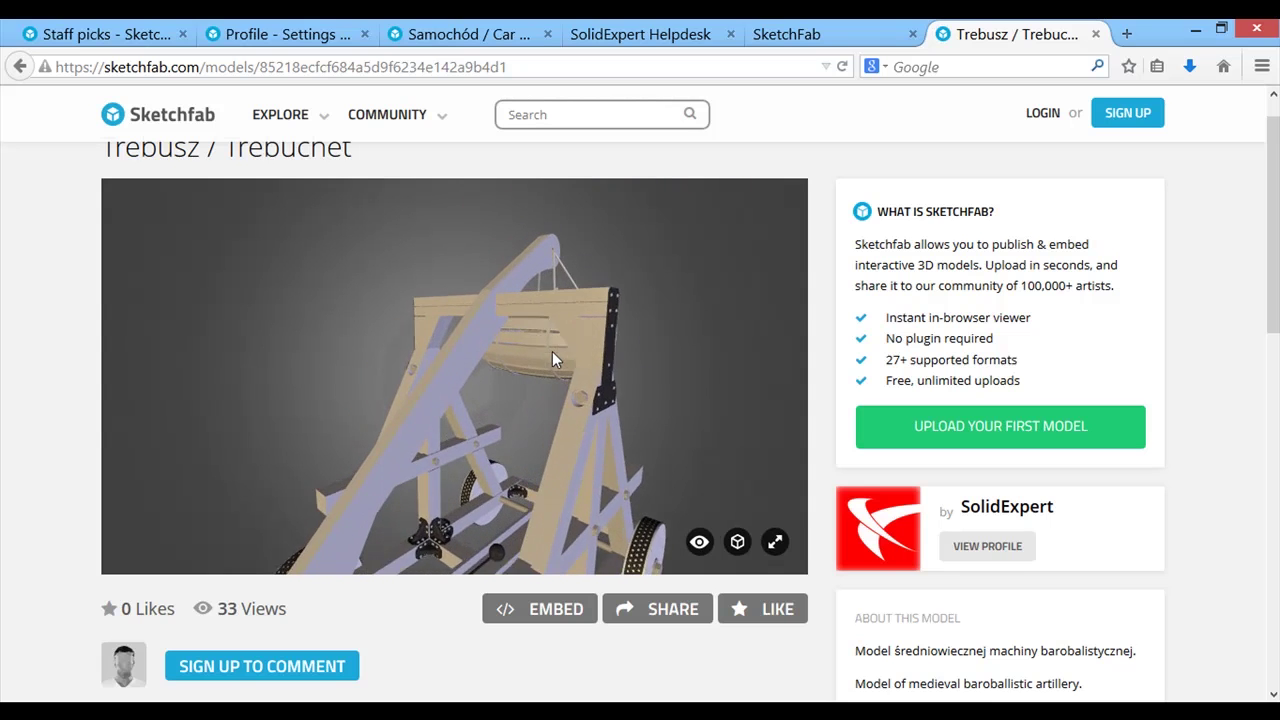
# Examine the inside of the trebuchet's counterweight barrel, and return to a centred view of the whole machine
pyautogui.scroll(6, 585, 340)
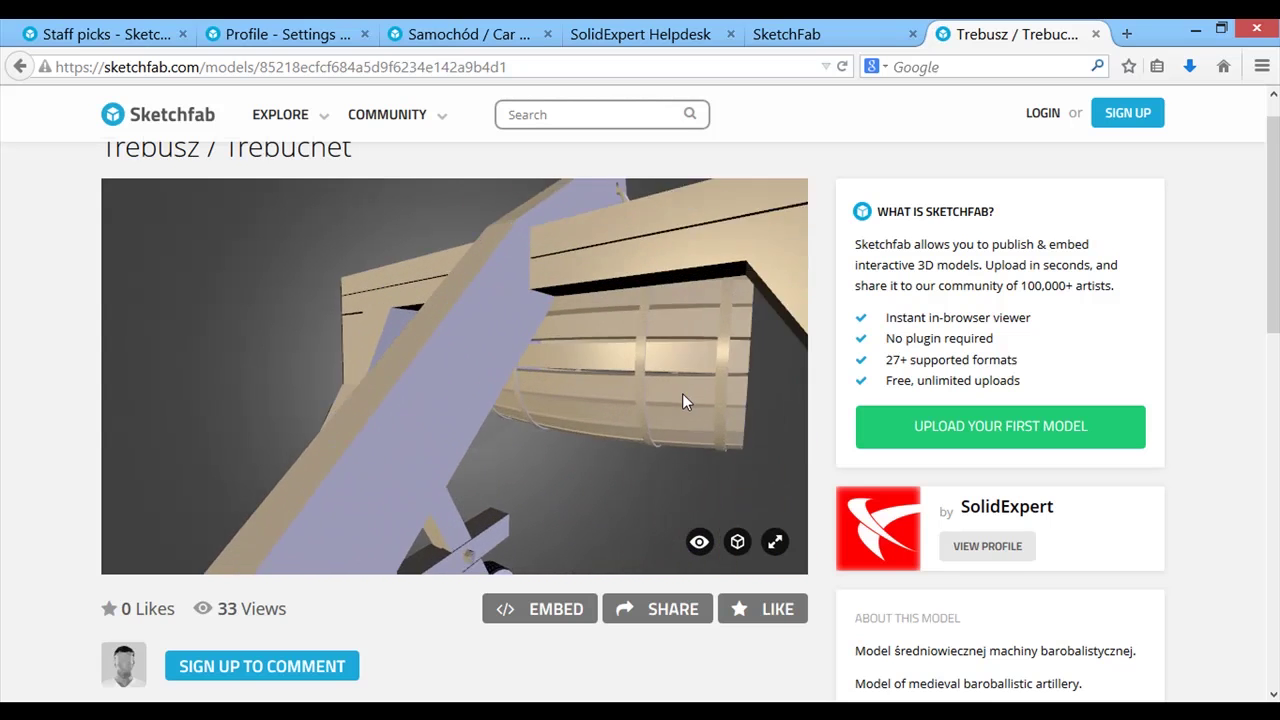
pyautogui.moveTo(716, 412)
pyautogui.mouseDown()
pyautogui.moveTo(600, 403)
pyautogui.moveTo(843, 400)
pyautogui.moveTo(742, 404)
pyautogui.mouseUp()
pyautogui.scroll(7, 677, 403)
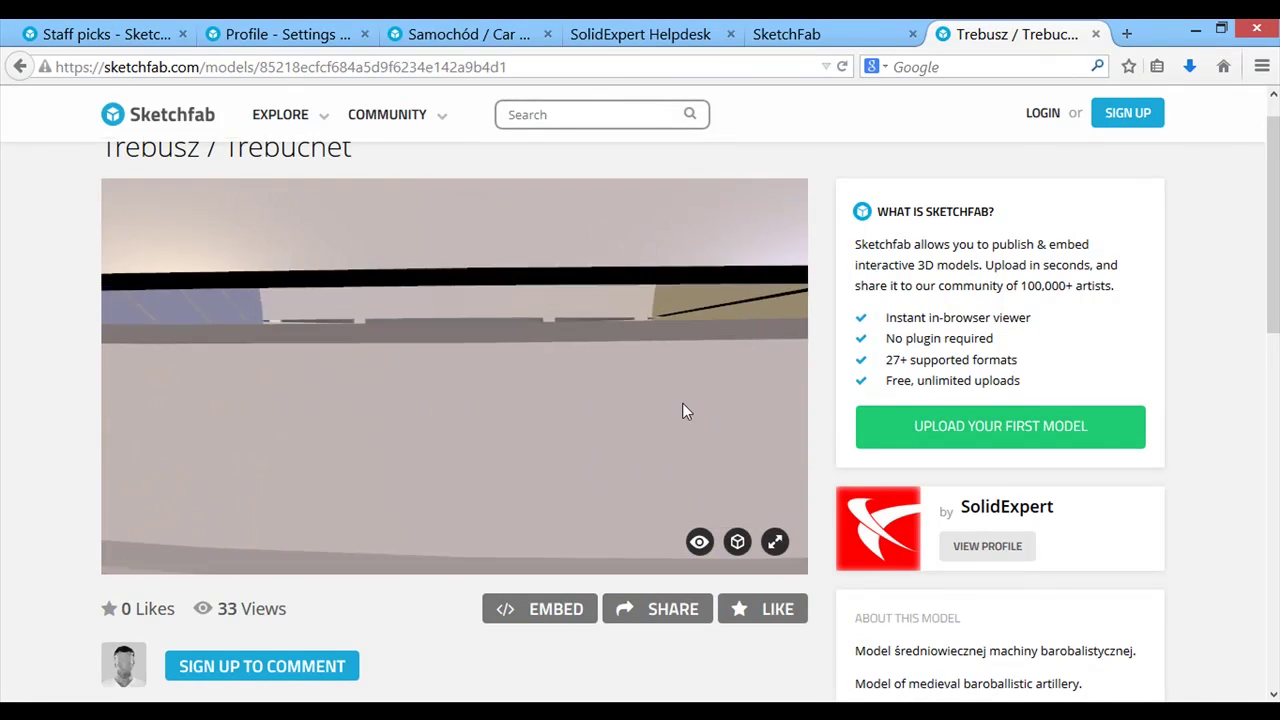
pyautogui.moveTo(659, 511)
pyautogui.mouseDown()
pyautogui.moveTo(640, 223)
pyautogui.moveTo(486, 166)
pyautogui.moveTo(335, 197)
pyautogui.moveTo(286, 492)
pyautogui.moveTo(437, 385)
pyautogui.moveTo(712, 523)
pyautogui.moveTo(808, 446)
pyautogui.moveTo(563, 429)
pyautogui.moveTo(654, 409)
pyautogui.moveTo(291, 406)
pyautogui.moveTo(554, 405)
pyautogui.moveTo(566, 406)
pyautogui.moveTo(69, 417)
pyautogui.moveTo(704, 411)
pyautogui.moveTo(653, 401)
pyautogui.mouseUp()
pyautogui.scroll(-5, 653, 401)
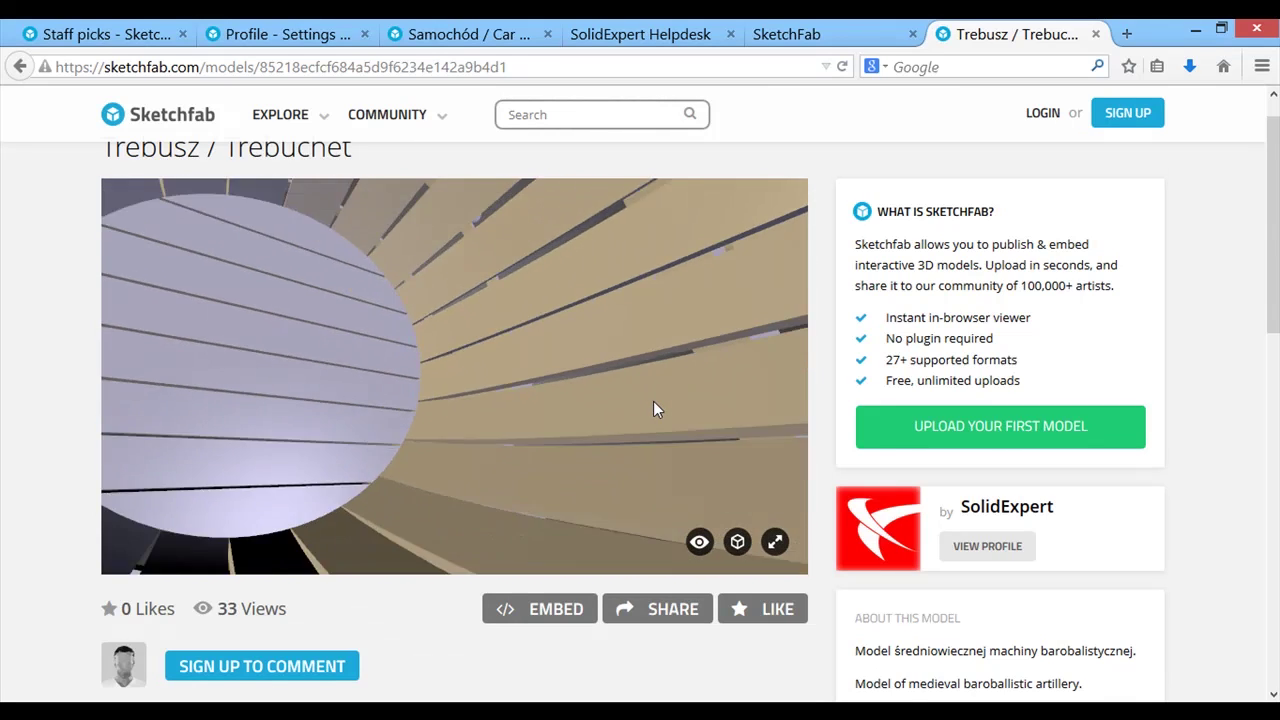
pyautogui.scroll(-5, 650, 401)
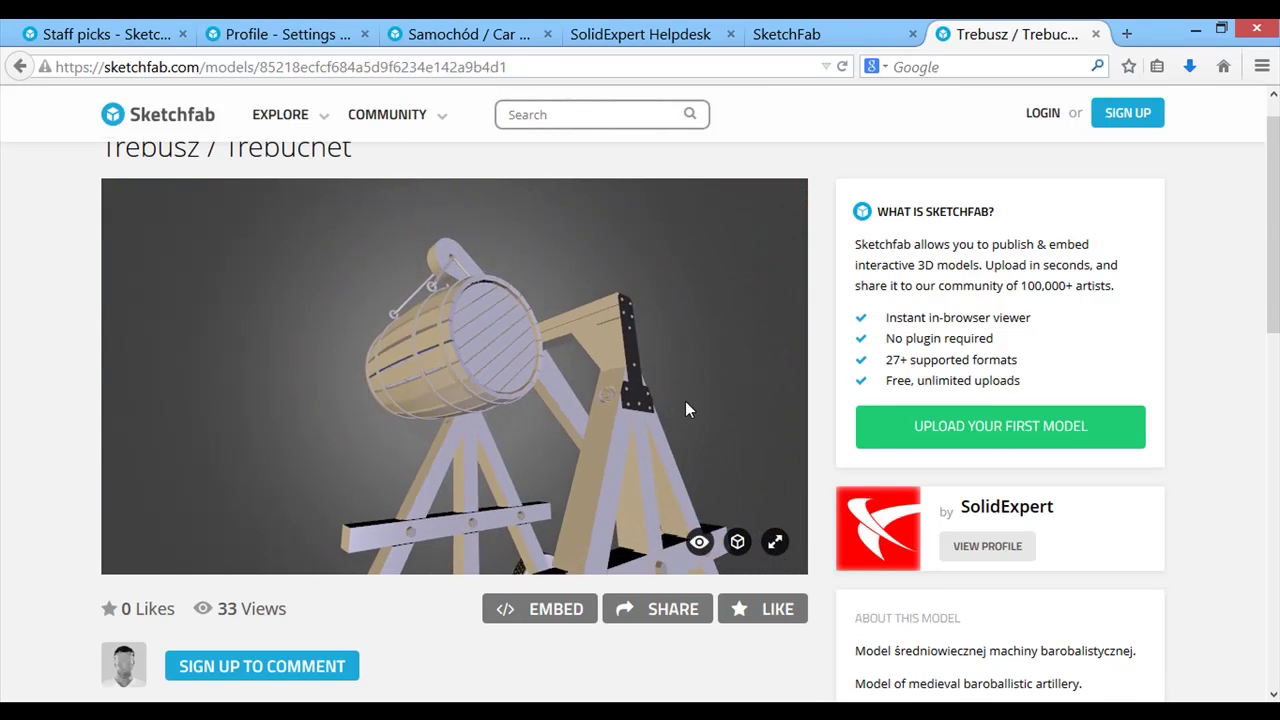
pyautogui.scroll(-5, 686, 413)
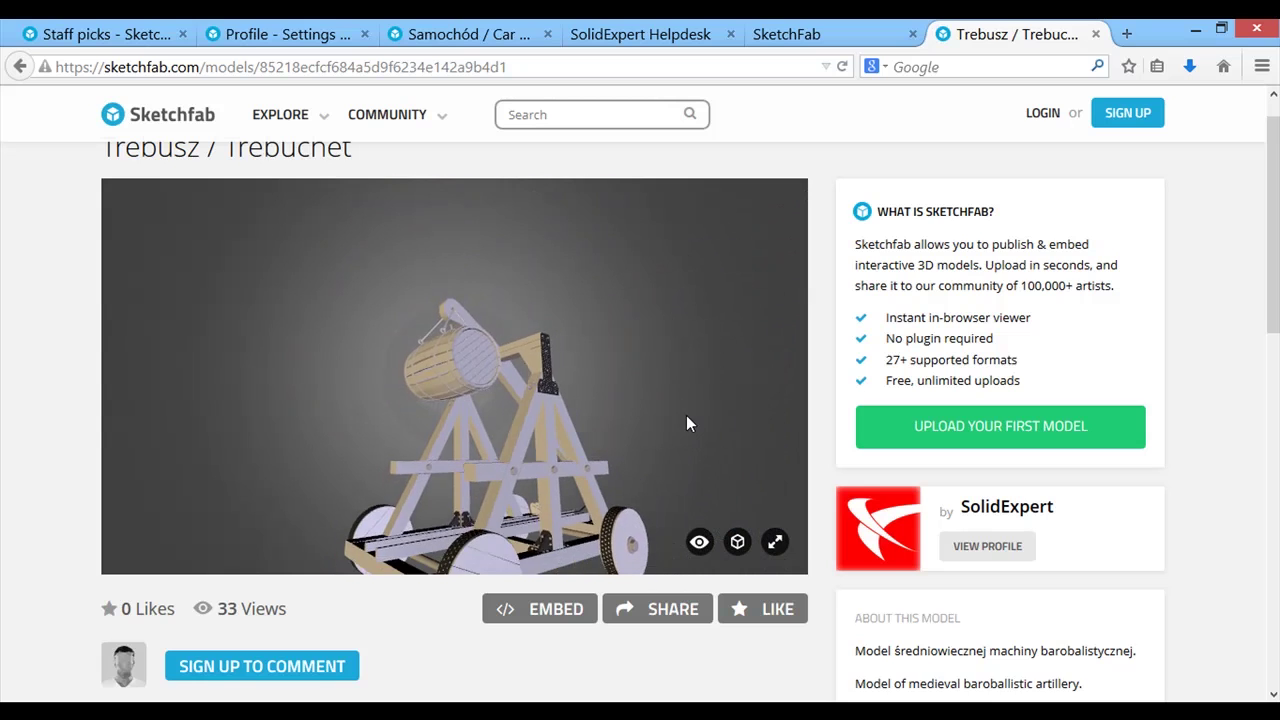
pyautogui.moveTo(670, 480); pyautogui.dragTo(667, 470, button='right')
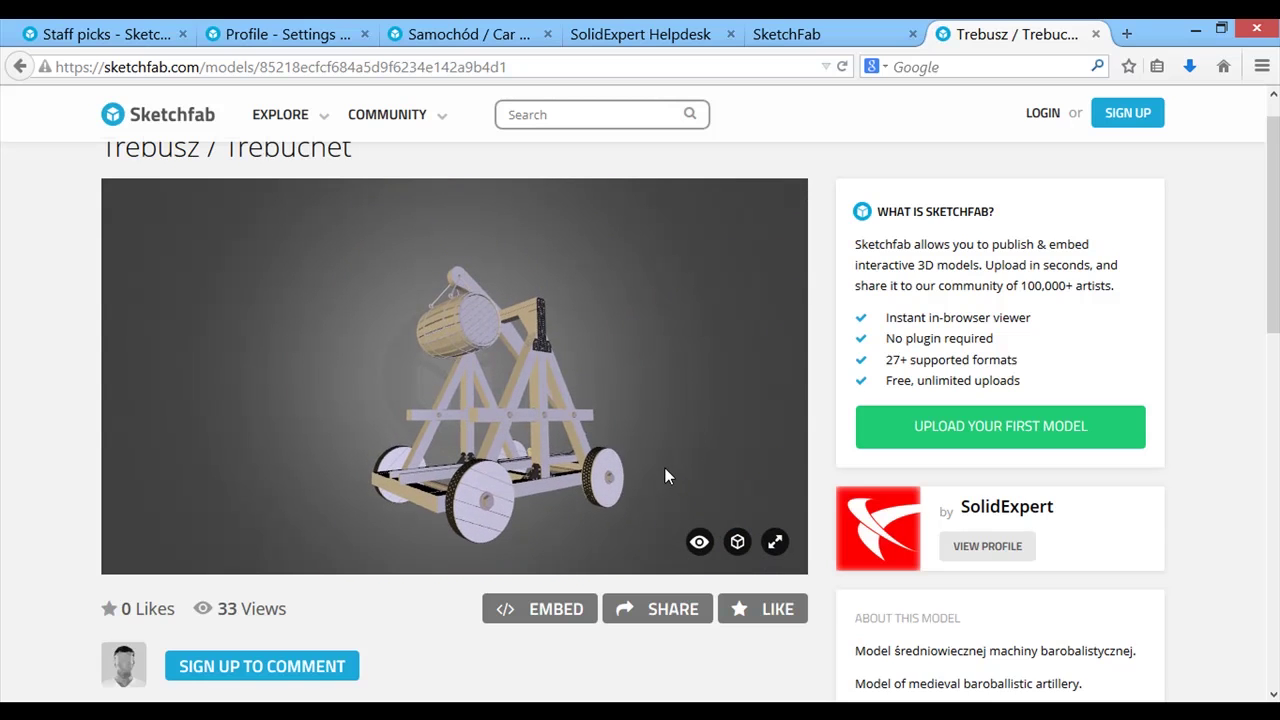